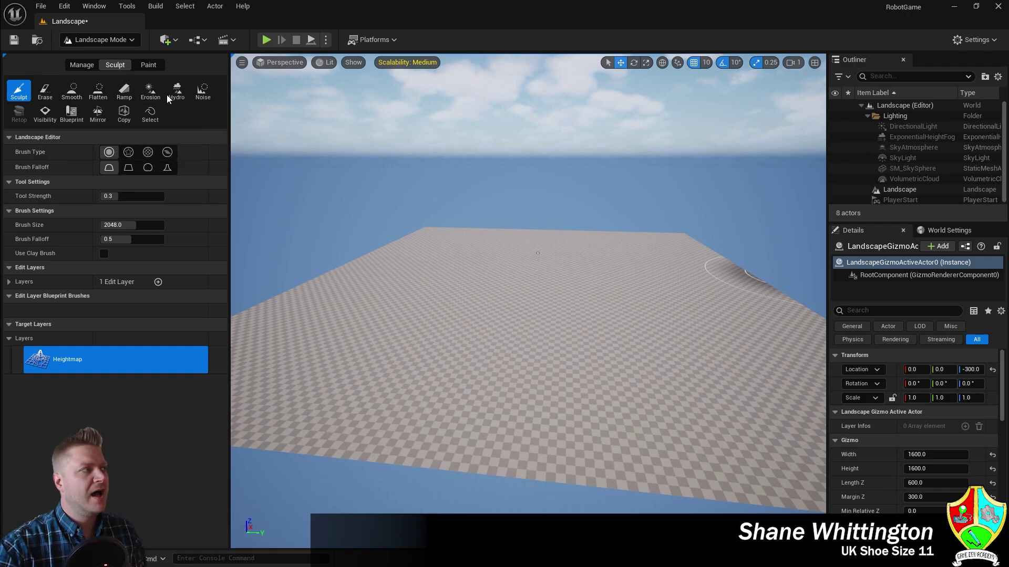
Sculpt test raises near the landscape centre, building them into a hill.
mouse_move(524, 291)
mouse_down()
mouse_move(515, 286)
mouse_move(530, 301)
mouse_move(550, 286)
mouse_up()
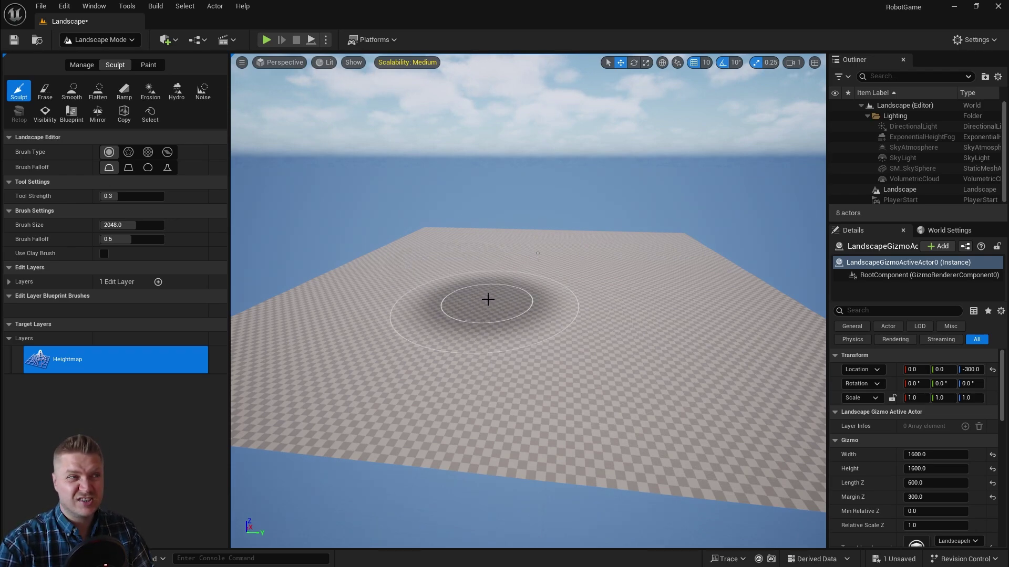
mouse_move(471, 317)
mouse_down()
mouse_move(491, 297)
mouse_move(411, 292)
mouse_move(547, 322)
mouse_move(639, 286)
mouse_up()
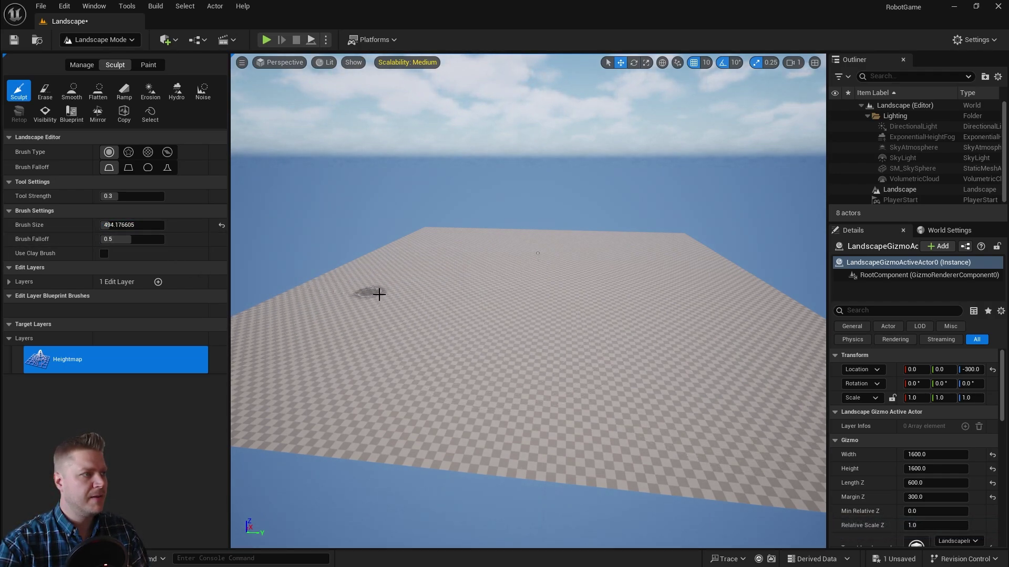
Sculpt and undo a small test bump, then resize the brush to about 1000.13.
mouse_move(427, 314)
mouse_down()
mouse_move(360, 318)
mouse_move(361, 328)
mouse_move(427, 339)
mouse_move(405, 329)
mouse_move(429, 329)
mouse_move(445, 305)
mouse_up()
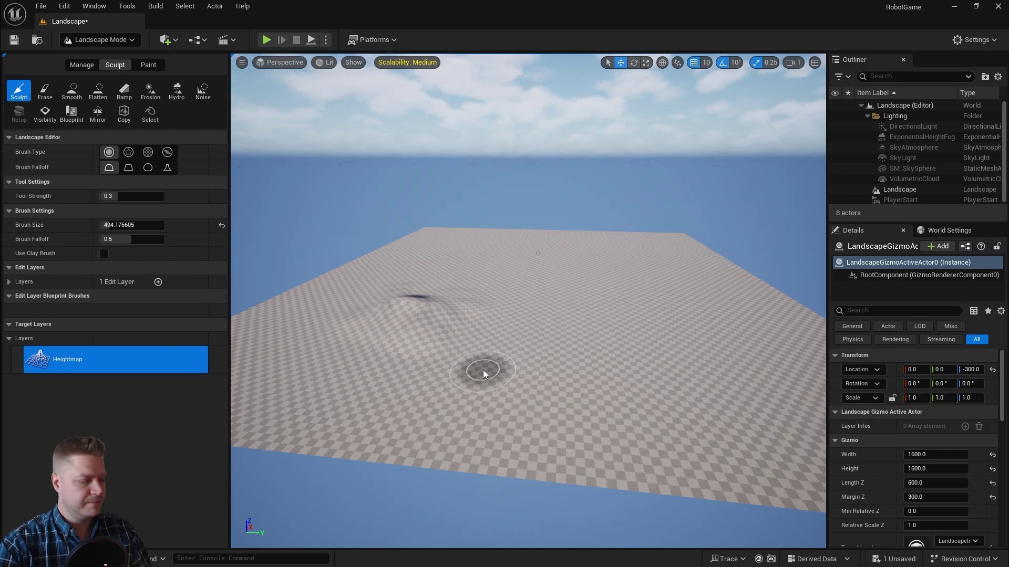
key(ctrl+z)
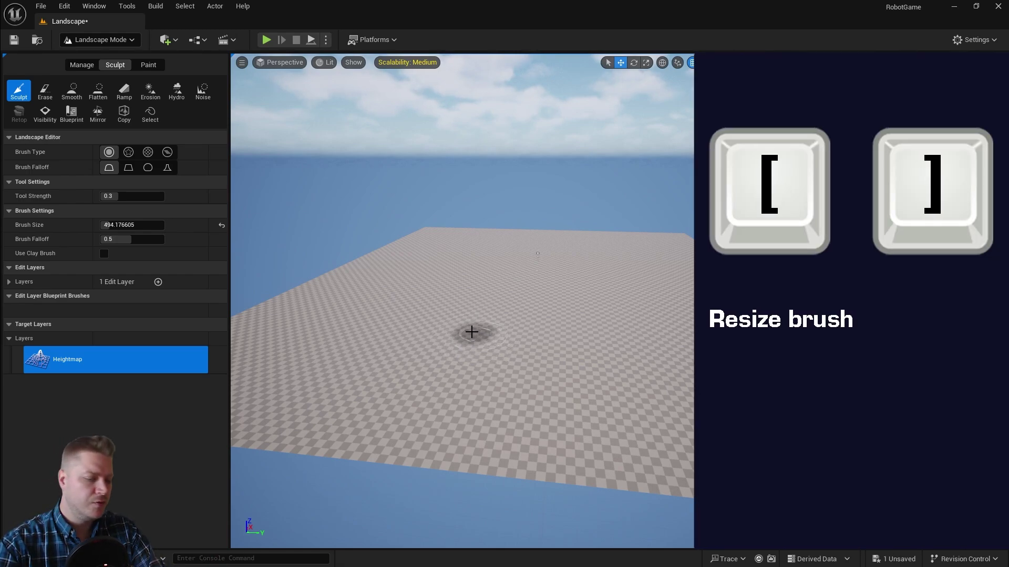
key(bracketright)
key(bracketright)
key(bracketright)
key(bracketright)
key(bracketright)
key(bracketright)
key(bracketright)
key(bracketright)
key(bracketright)
key(bracketright)
key(bracketright)
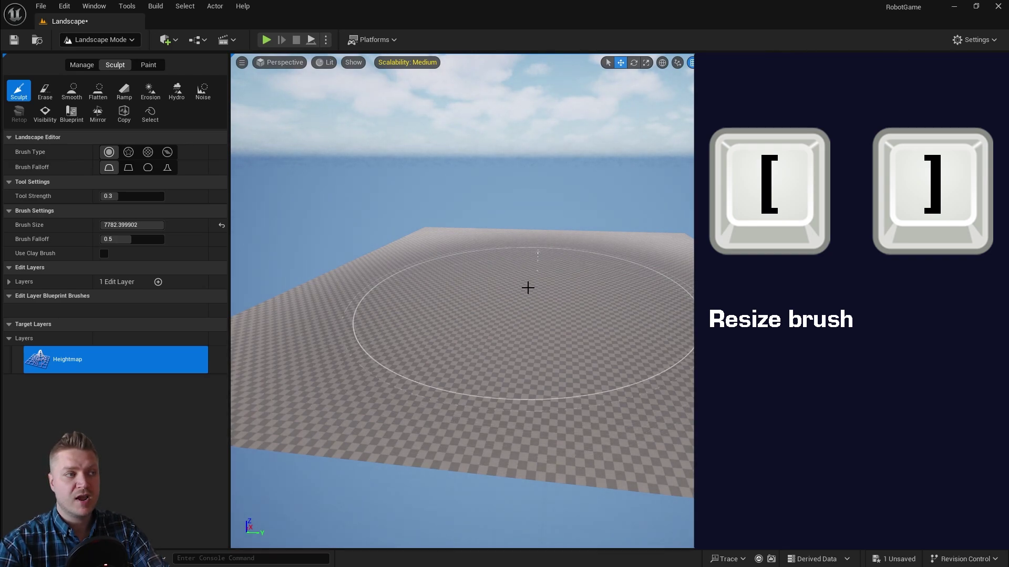
key(bracketleft)
key(bracketleft)
key(bracketleft)
key(bracketleft)
key(bracketleft)
key(bracketleft)
key(bracketleft)
key(bracketleft)
key(bracketleft)
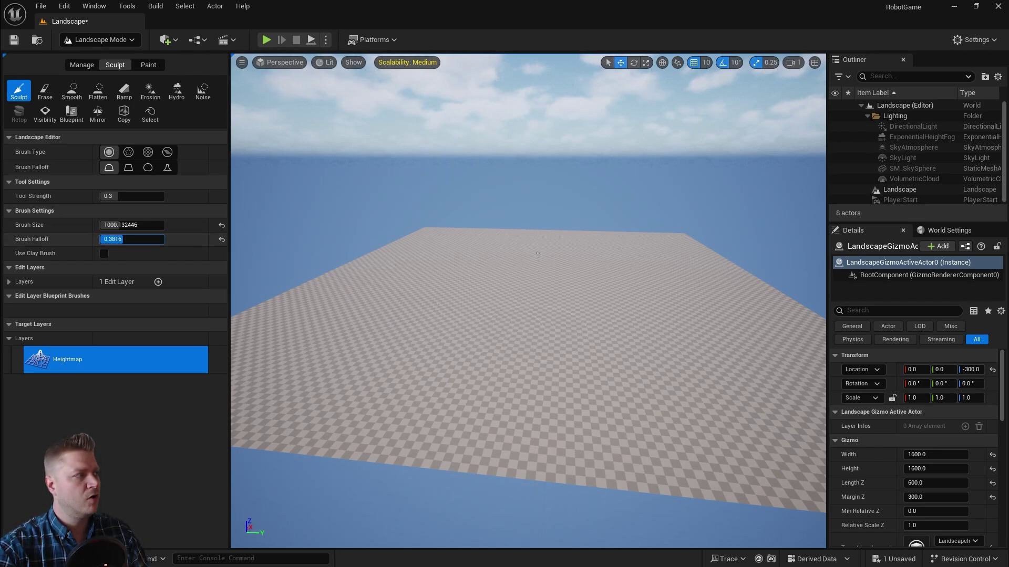
Set Brush Falloff to 0, raise a hard-edged test mound, and undo it.
text(0)
key(Return)
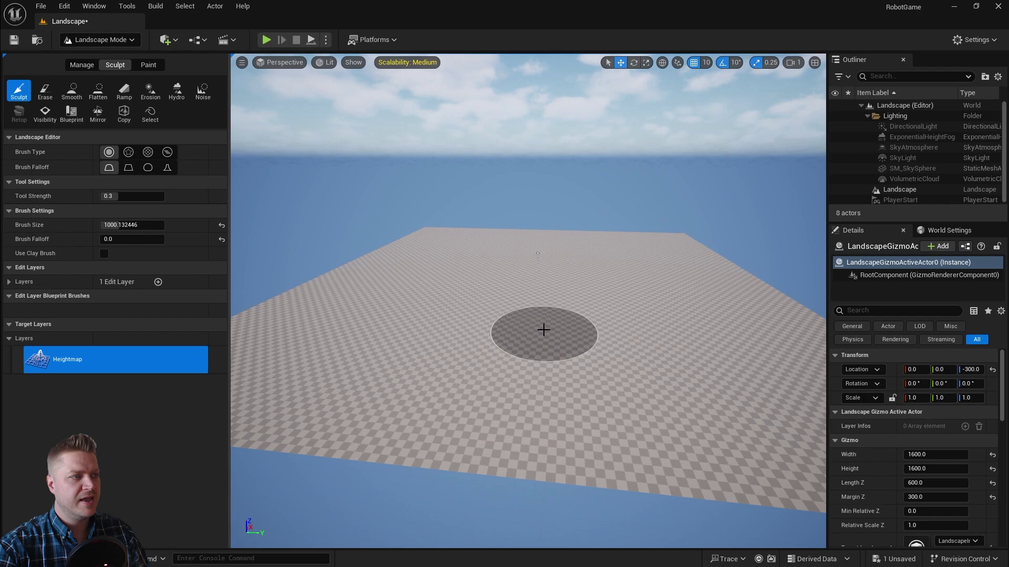
mouse_move(544, 330)
mouse_down()
mouse_move(527, 317)
mouse_move(563, 305)
mouse_move(548, 286)
mouse_move(595, 284)
mouse_move(599, 261)
mouse_up()
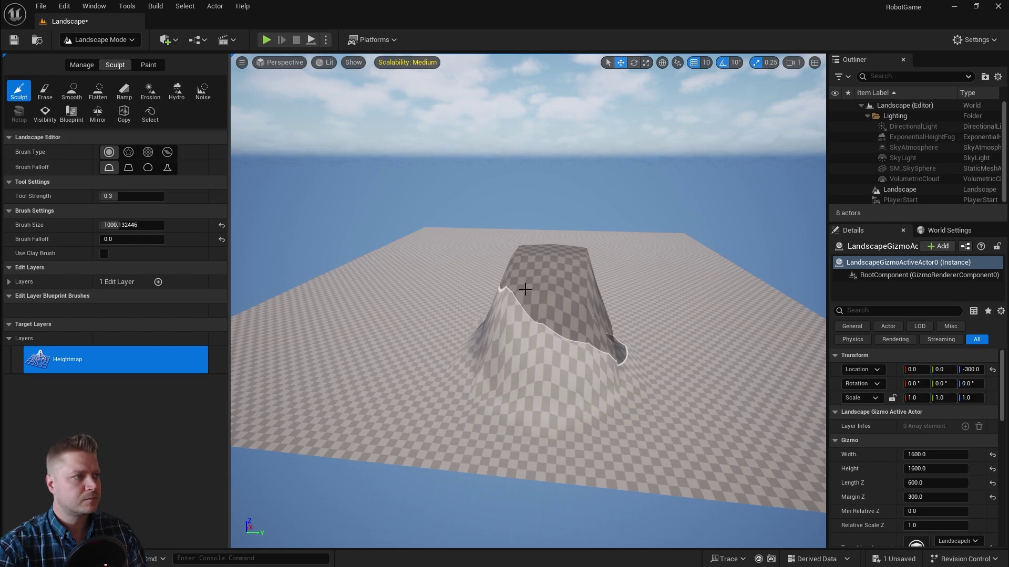
key(ctrl+z)
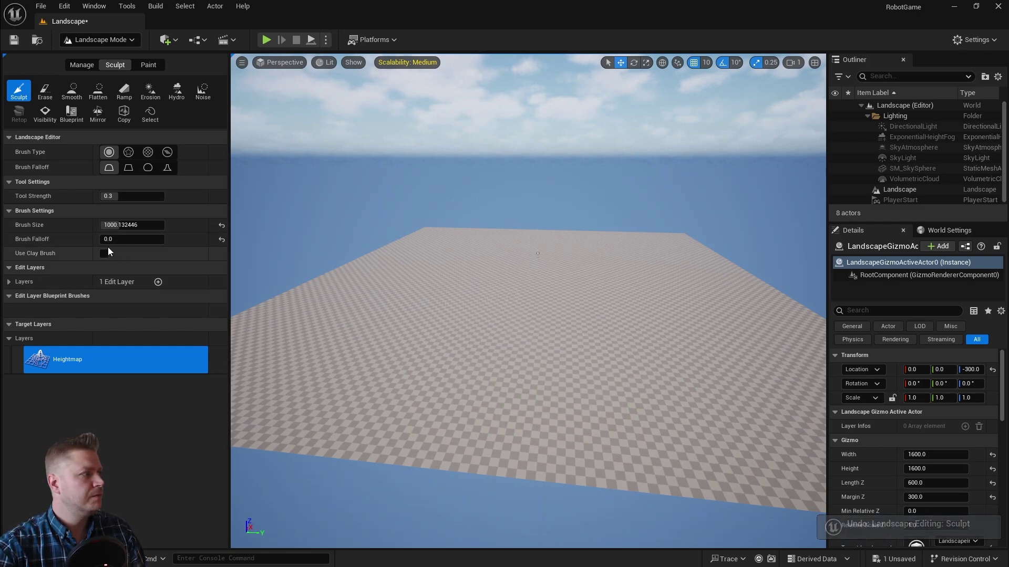
Raise Brush Falloff to 0.9984, sculpt a soft bump, and undo it.
drag(107, 239, 153, 239)
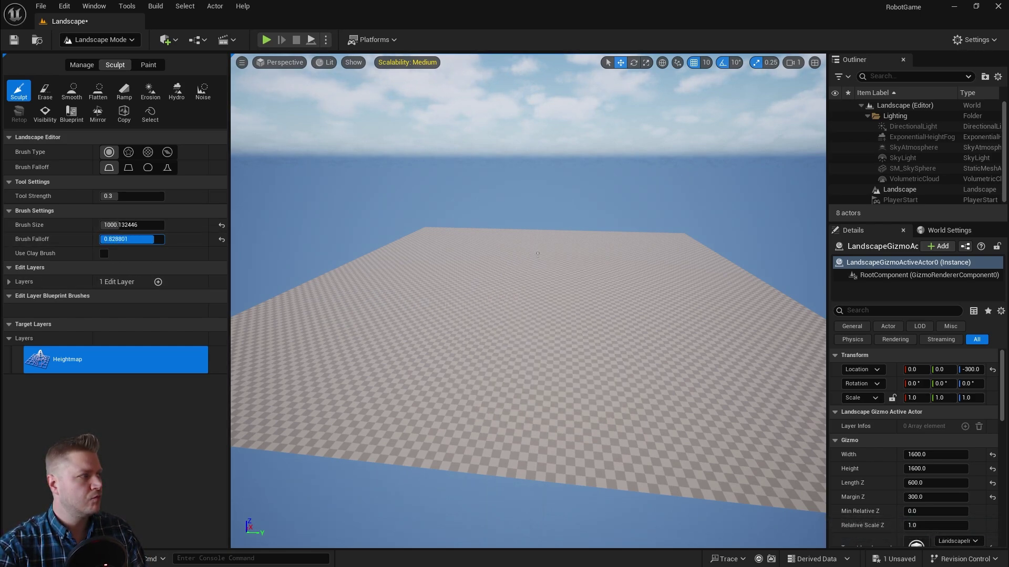
mouse_move(684, 338)
mouse_down()
mouse_move(597, 284)
mouse_move(632, 294)
mouse_up()
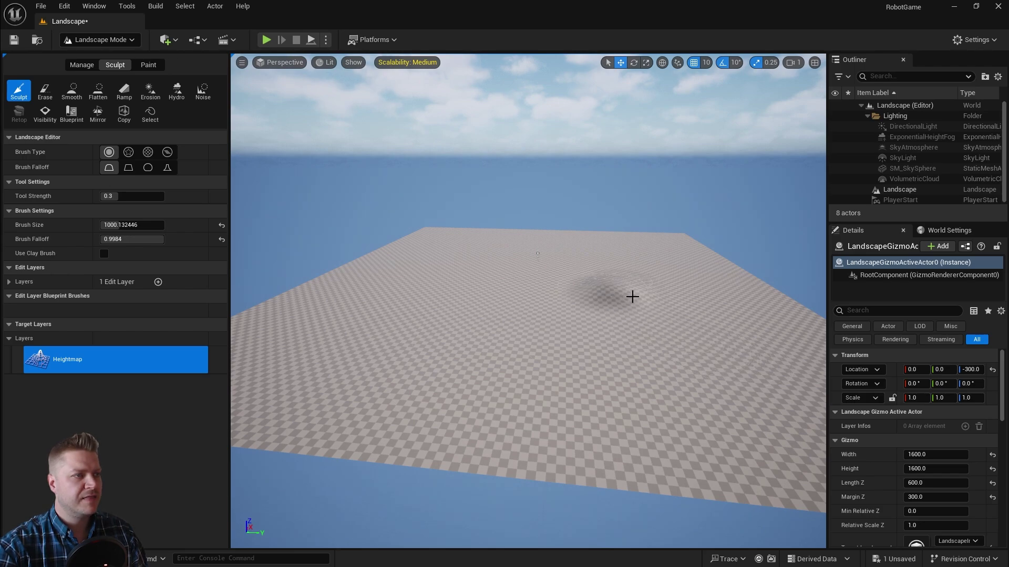
mouse_move(528, 292)
mouse_down()
mouse_move(666, 337)
mouse_move(552, 332)
mouse_move(636, 309)
mouse_move(593, 294)
mouse_move(613, 285)
mouse_move(622, 302)
mouse_move(560, 281)
mouse_move(617, 294)
mouse_move(510, 318)
mouse_move(527, 289)
mouse_up()
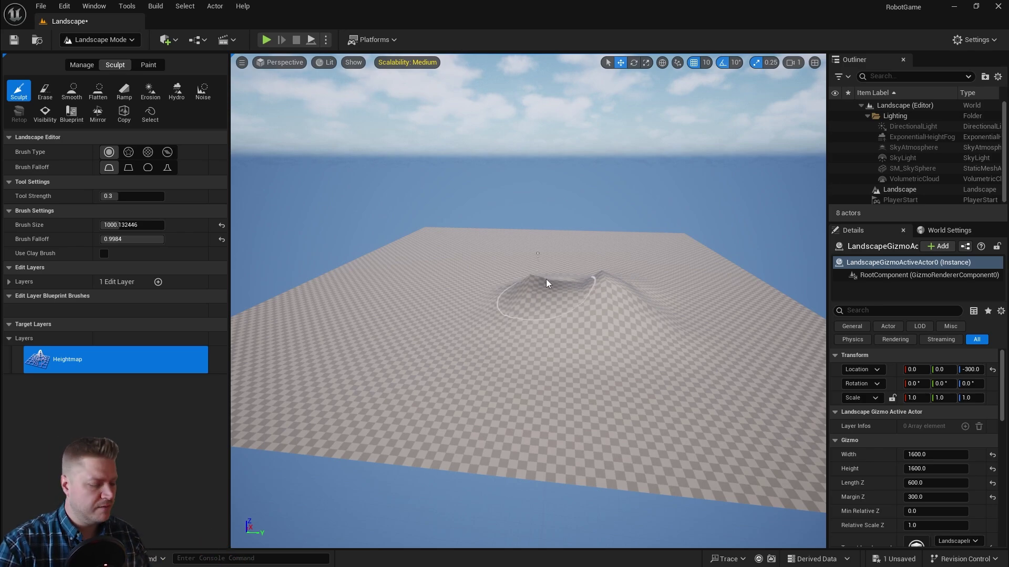
key(ctrl+z)
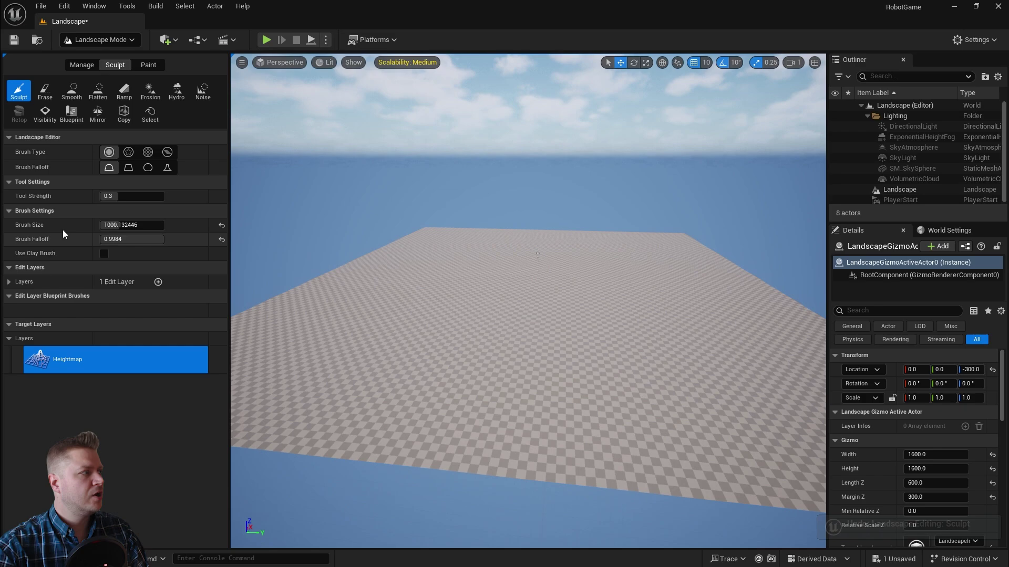
Reset brush size to 2048 and falloff to 0.5, then sculpt and undo a broad hill.
click(222, 227)
click(221, 240)
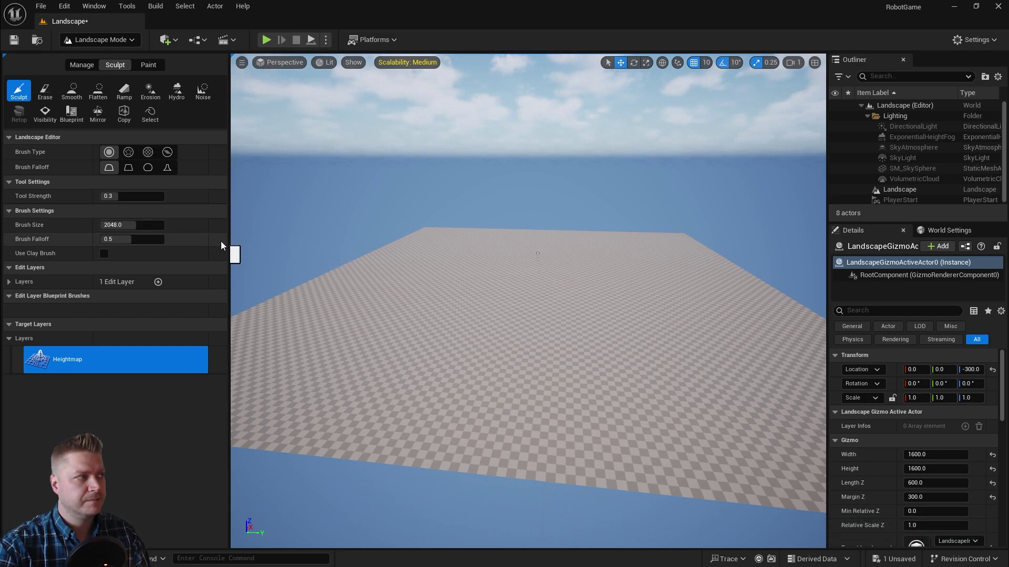
mouse_move(637, 329)
mouse_down()
mouse_move(443, 294)
mouse_move(466, 287)
mouse_move(436, 279)
mouse_up()
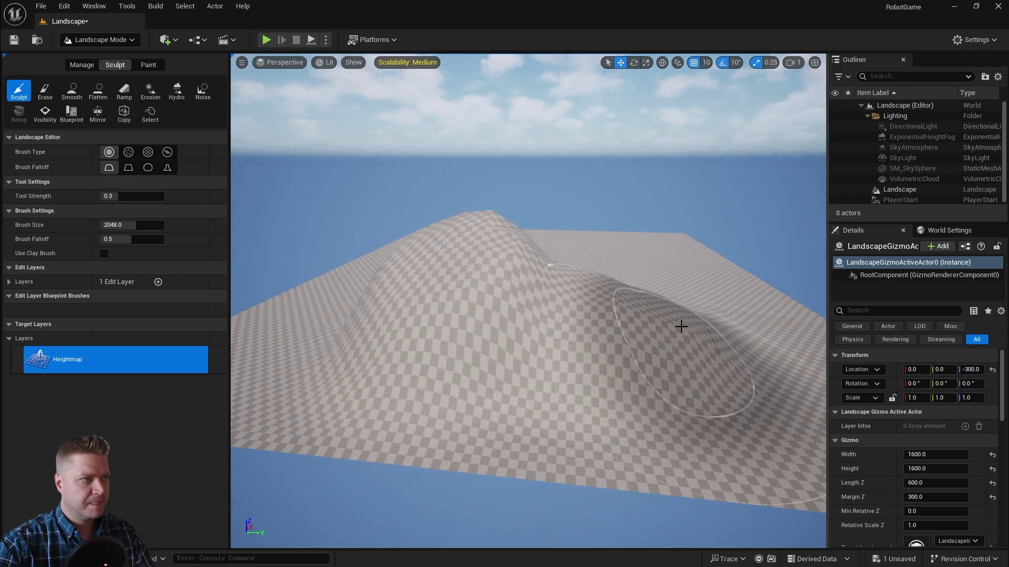
key(ctrl+z)
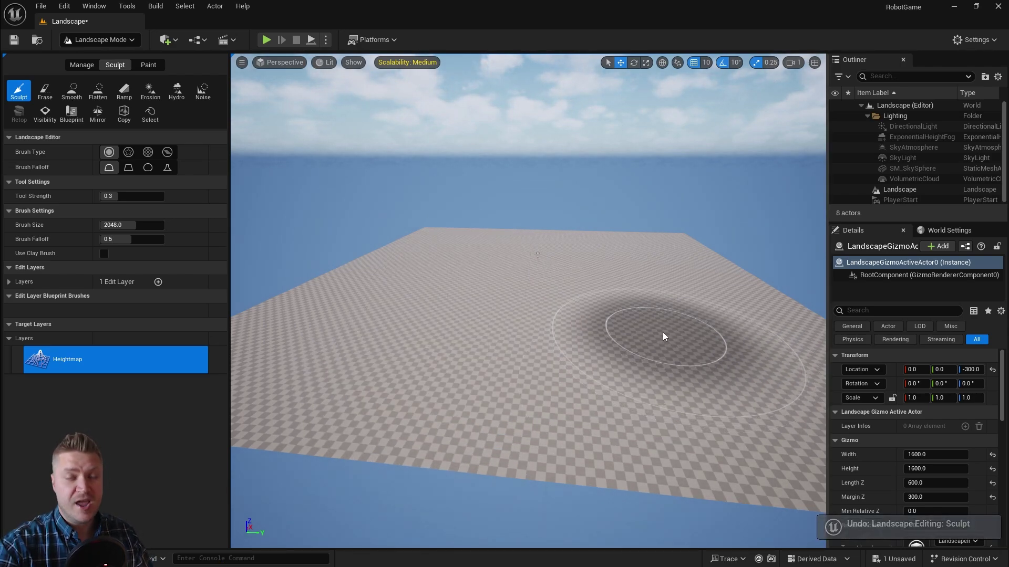
Sculpt more test hills on the right and centre, undoing each back to flat.
mouse_move(662, 333)
mouse_down()
mouse_move(647, 297)
mouse_move(593, 293)
mouse_move(528, 322)
mouse_move(470, 300)
mouse_move(457, 315)
mouse_up()
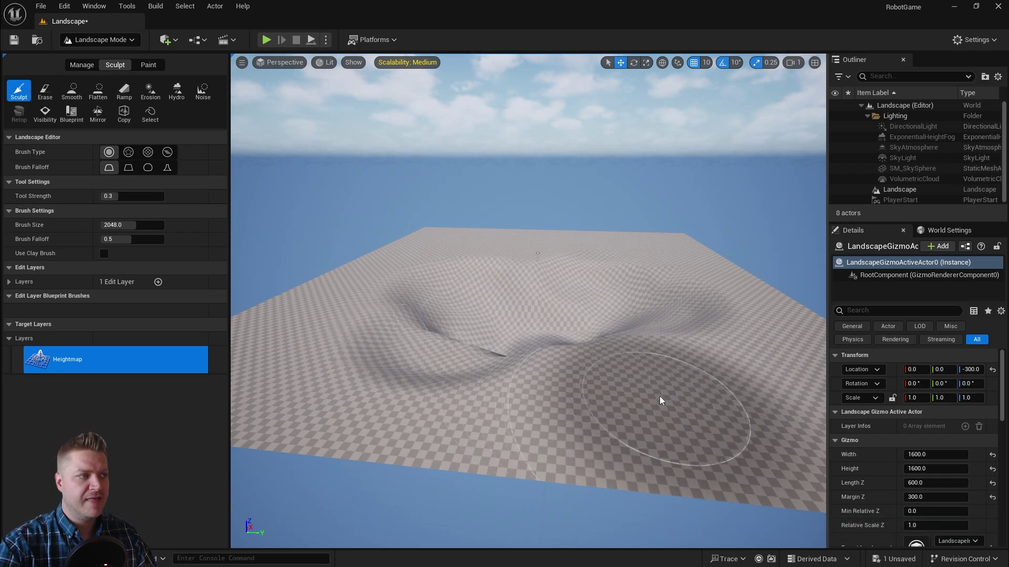
mouse_move(602, 376)
mouse_down()
mouse_move(604, 338)
mouse_move(547, 356)
mouse_move(604, 357)
mouse_up()
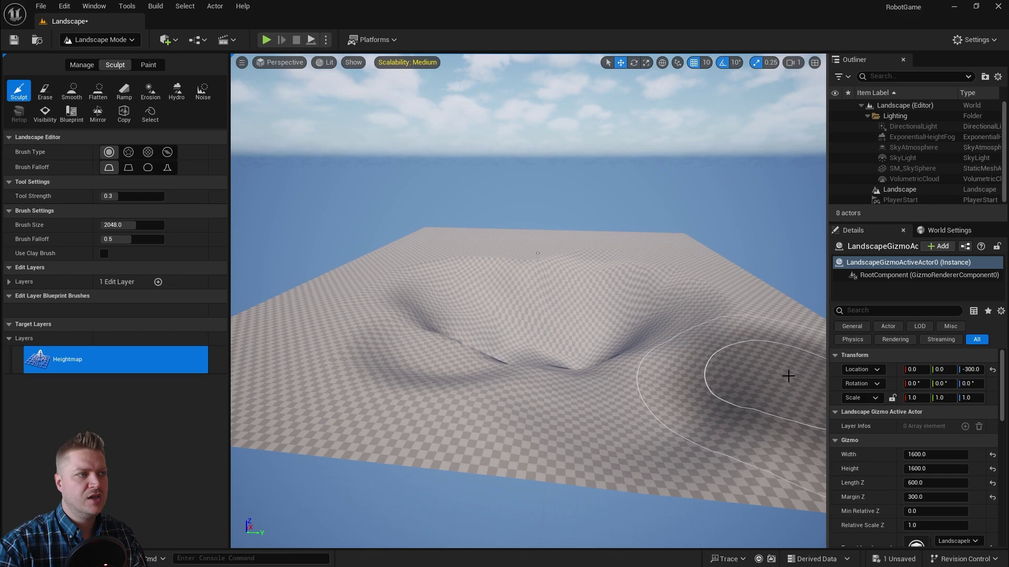
key(ctrl+z)
key(ctrl+z)
key(ctrl+z)
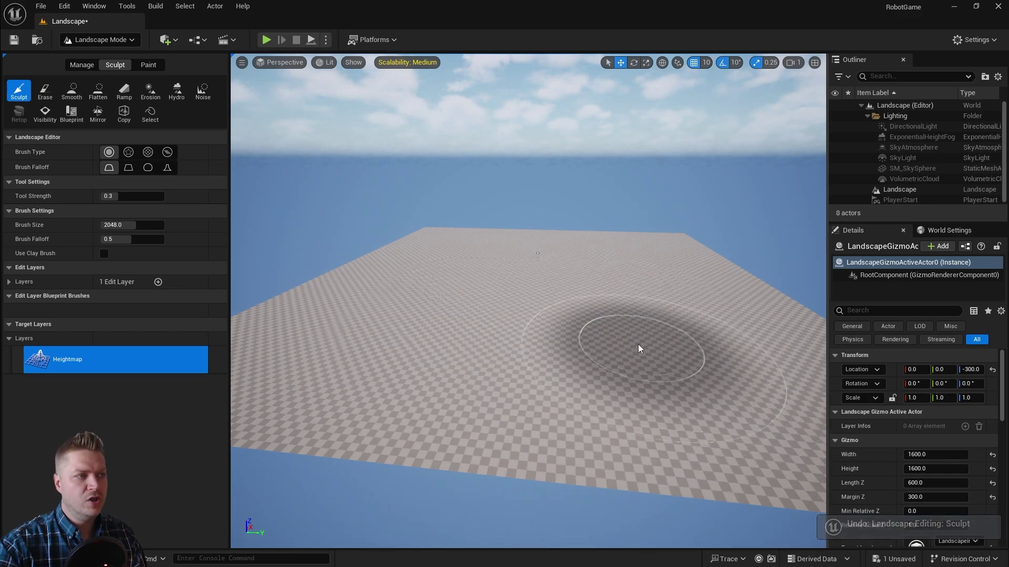
mouse_move(638, 345)
mouse_down()
mouse_move(588, 293)
mouse_move(541, 288)
mouse_move(686, 400)
mouse_move(680, 373)
mouse_up()
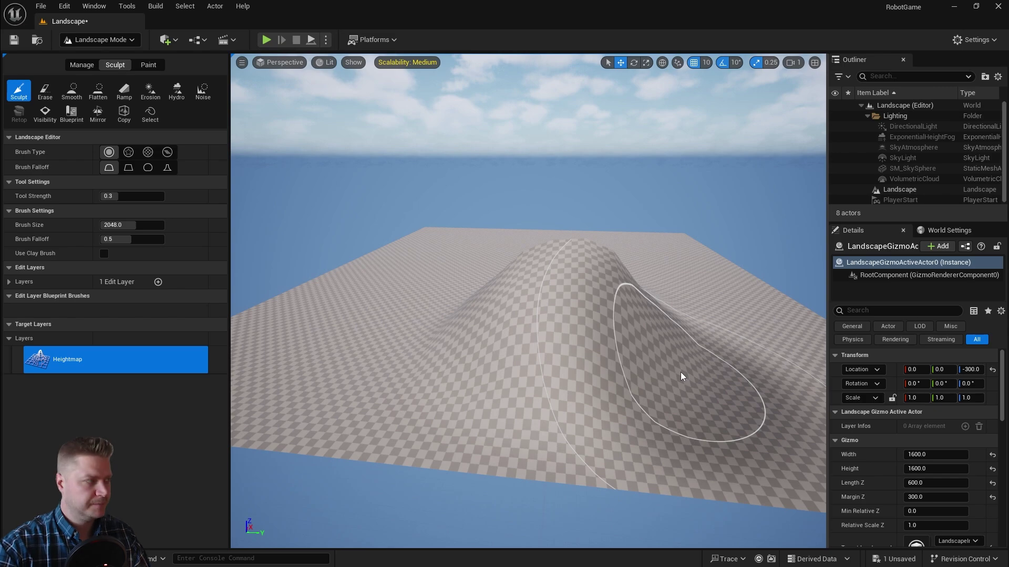
key(ctrl+z)
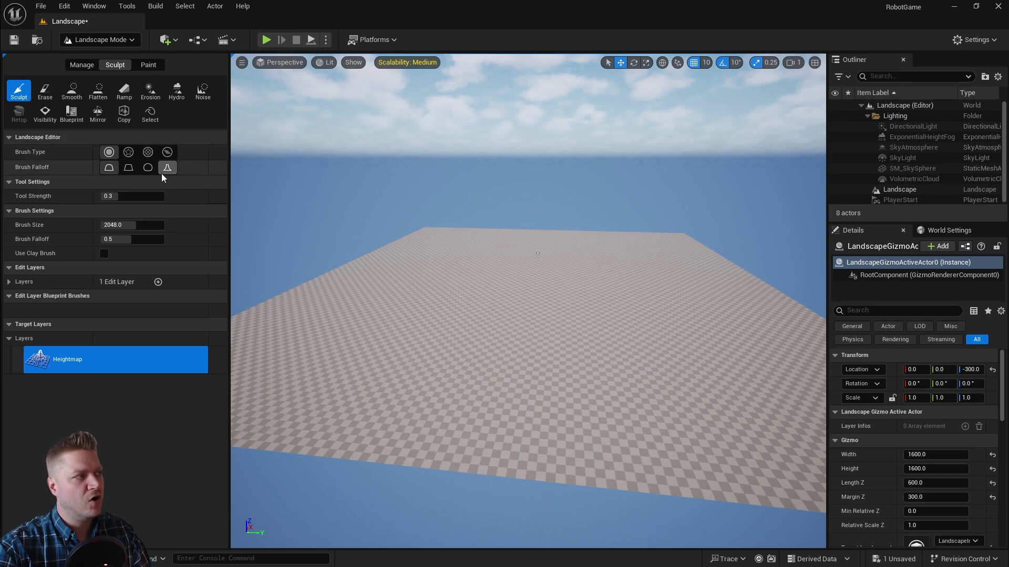
Use the Alpha brush at size about 1106.66 to sculpt a ridged bump, then undo it.
click(127, 152)
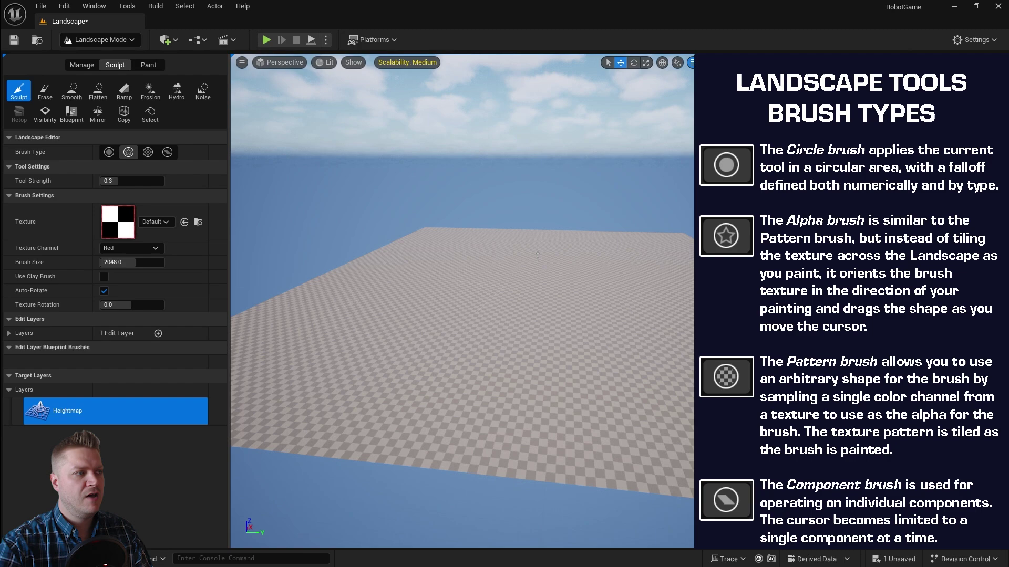
key(bracketleft)
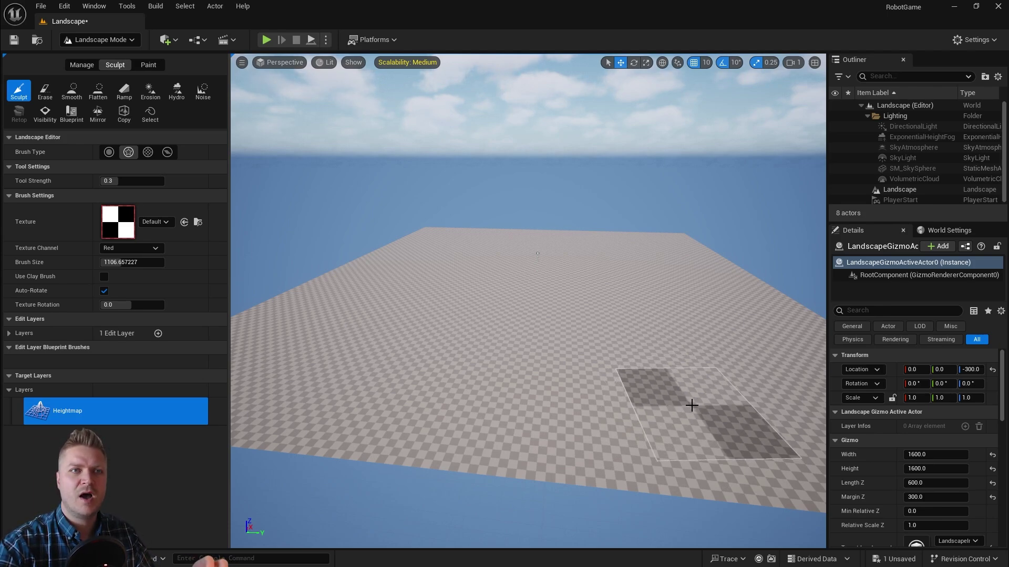
mouse_move(692, 405)
mouse_down()
mouse_move(678, 378)
mouse_move(576, 342)
mouse_move(679, 338)
mouse_move(662, 382)
mouse_move(549, 388)
mouse_move(596, 349)
mouse_move(657, 334)
mouse_move(682, 372)
mouse_move(746, 379)
mouse_move(522, 348)
mouse_move(589, 389)
mouse_move(692, 349)
mouse_move(486, 331)
mouse_move(634, 329)
mouse_move(619, 327)
mouse_move(478, 354)
mouse_move(504, 357)
mouse_up()
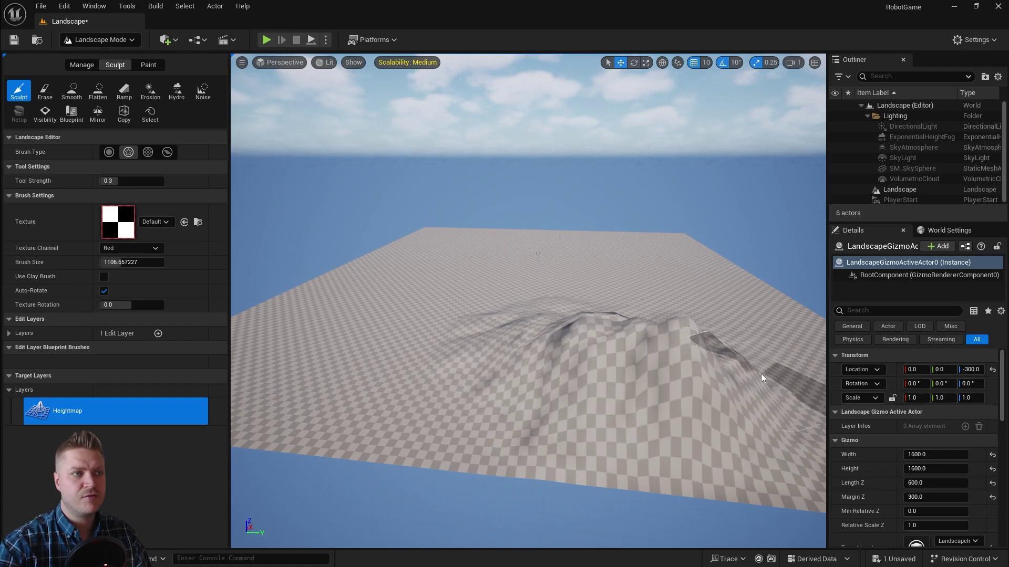
mouse_move(757, 365)
shift+mouse_down()
mouse_move(600, 313)
mouse_move(537, 307)
shift+mouse_up()
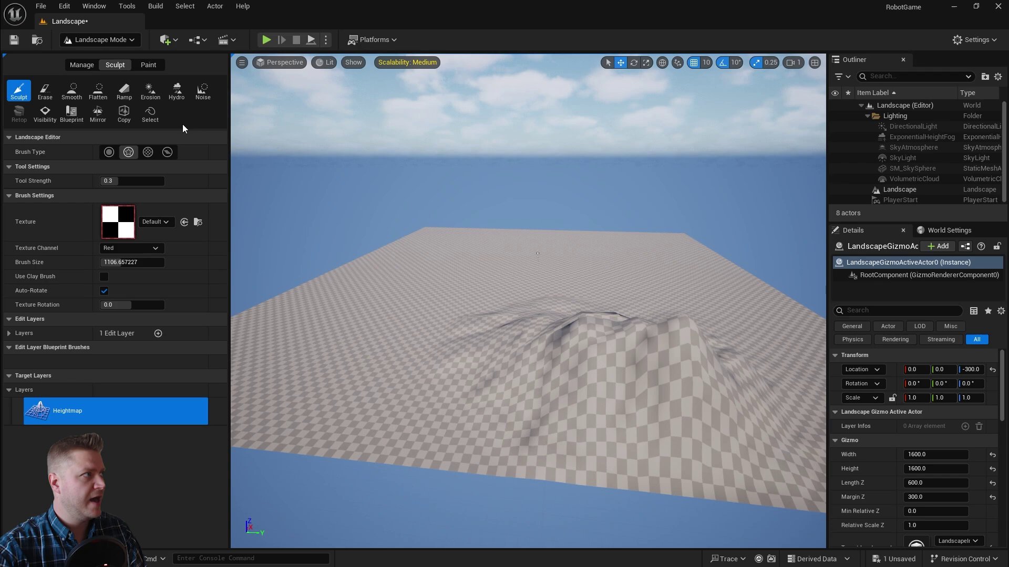
key(ctrl+z)
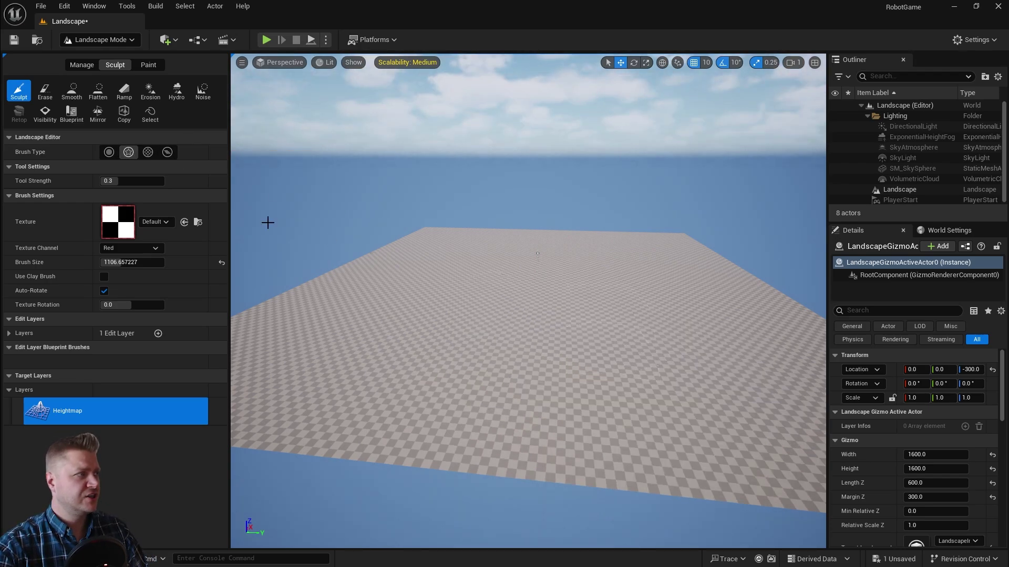
Test and undo the Pattern brush, then raise one component into a block with the Component brush.
click(148, 152)
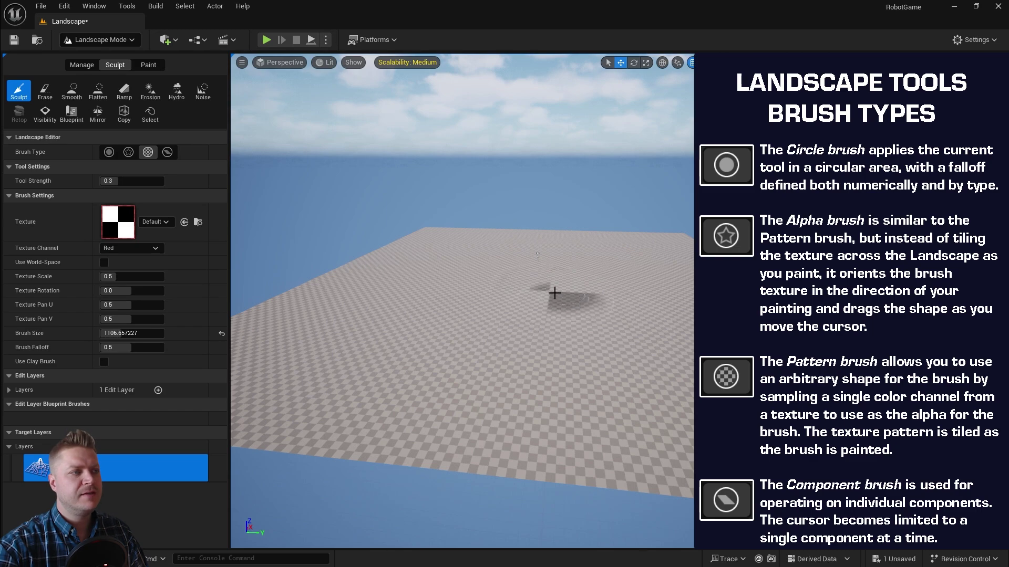
mouse_move(555, 292)
mouse_down()
mouse_move(524, 306)
mouse_move(502, 342)
mouse_move(634, 368)
mouse_move(657, 346)
mouse_move(607, 298)
mouse_move(628, 305)
mouse_move(557, 326)
mouse_move(568, 298)
mouse_move(531, 291)
mouse_move(544, 272)
mouse_move(452, 292)
mouse_move(441, 323)
mouse_move(419, 334)
mouse_move(571, 400)
mouse_move(652, 393)
mouse_move(687, 343)
mouse_move(647, 291)
mouse_up()
drag(576, 268, 487, 421)
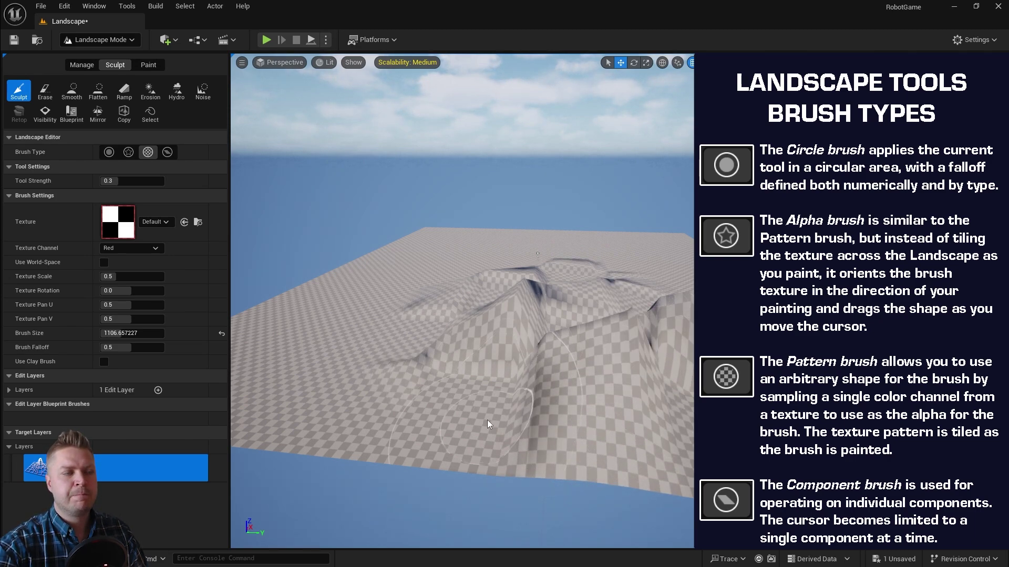
key(ctrl+z)
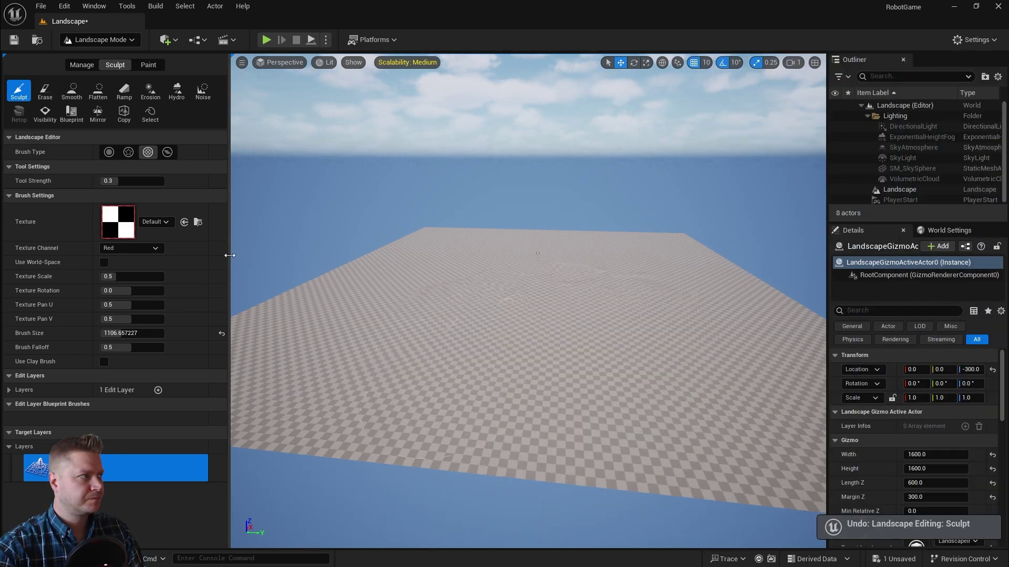
click(167, 152)
mouse_move(413, 290)
mouse_down()
mouse_move(428, 273)
mouse_move(462, 297)
mouse_up()
Raise several more component blocks, then undo the last two edits.
mouse_move(492, 358)
mouse_down()
mouse_move(493, 330)
mouse_move(478, 320)
mouse_move(569, 348)
mouse_move(569, 339)
mouse_up()
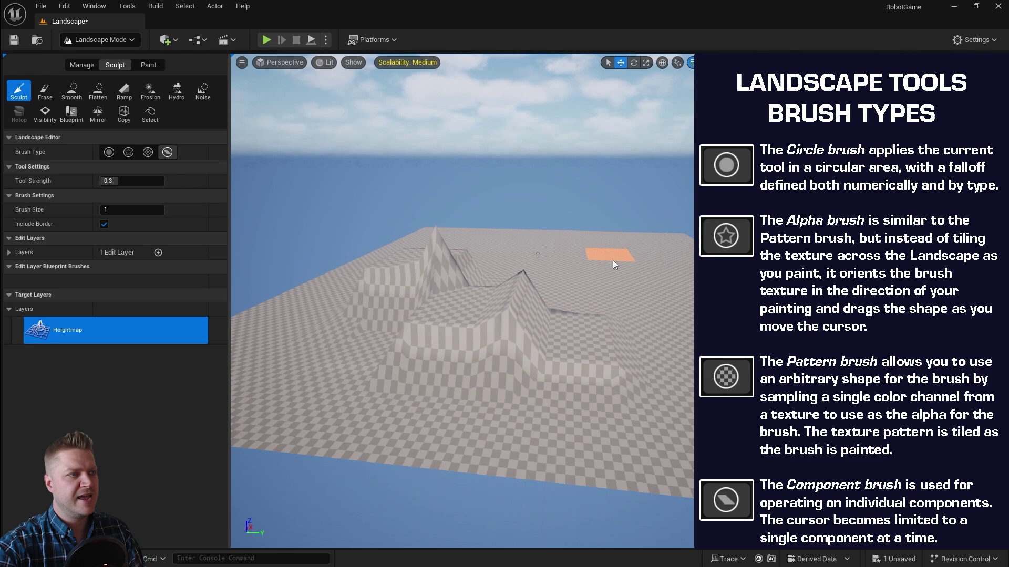
click(613, 259)
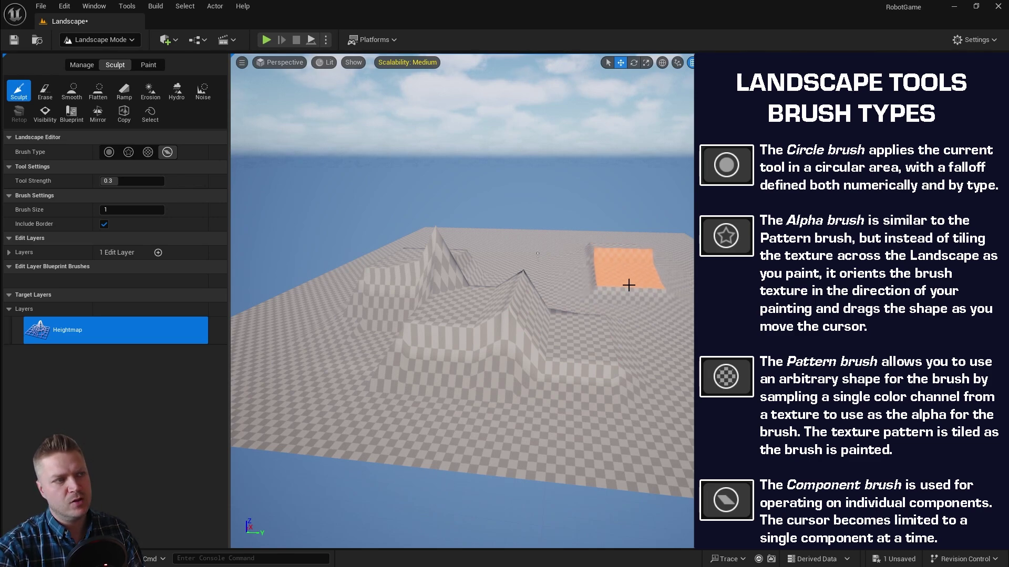
click(632, 277)
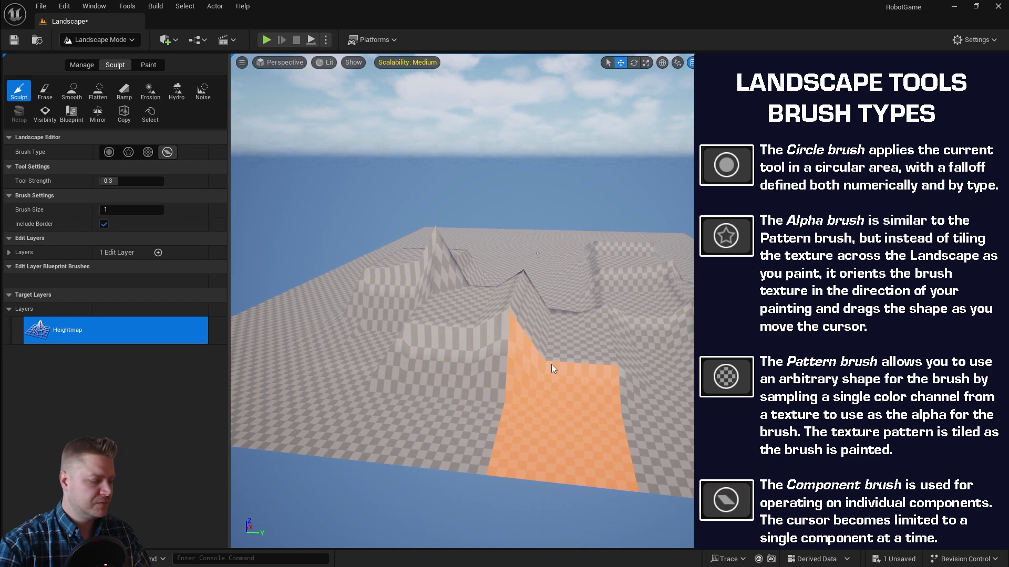
key(ctrl+z)
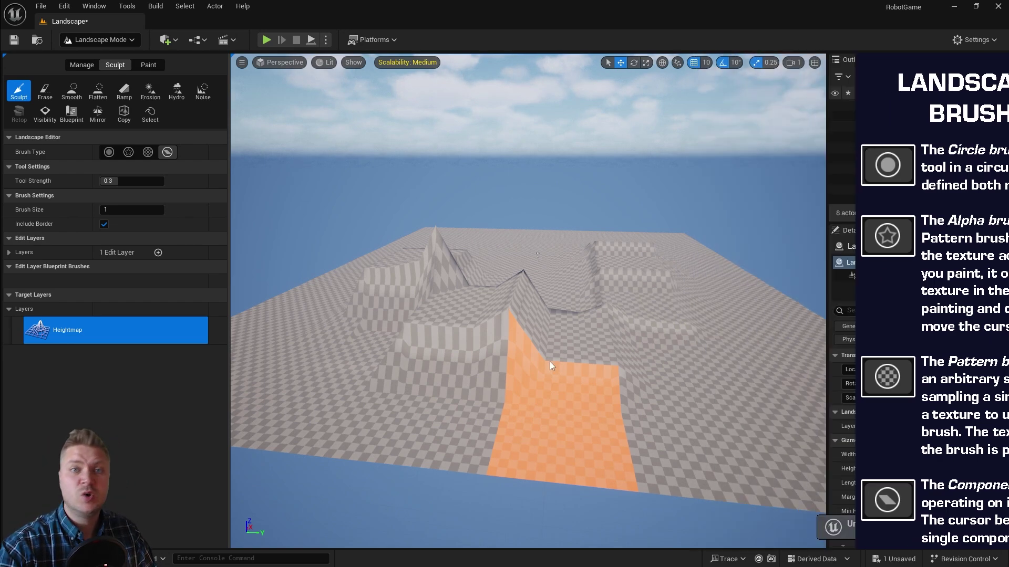
key(ctrl+z)
key(ctrl+z)
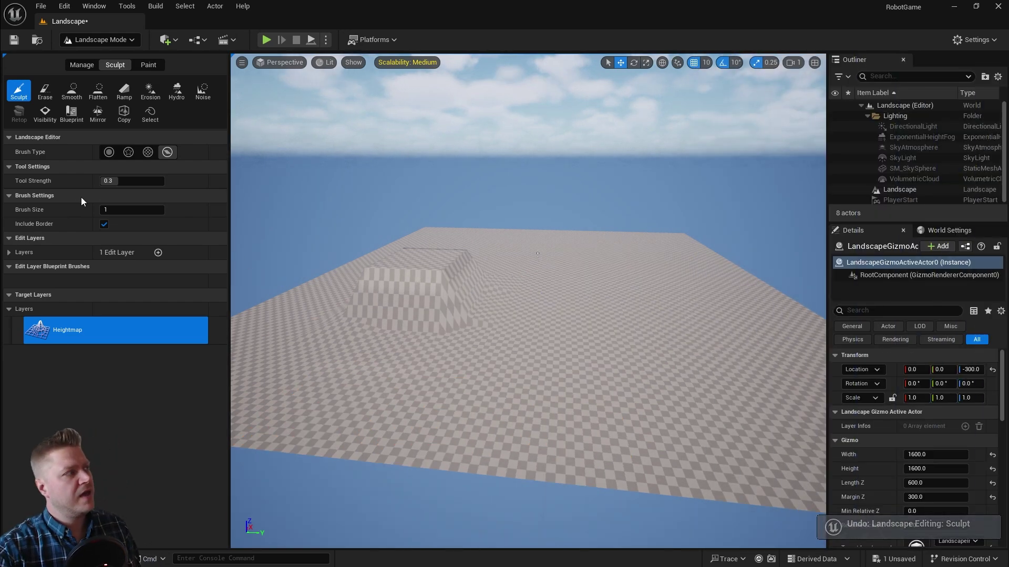
Erase part of the raised block, then sculpt a large plateau in the centre.
click(44, 90)
mouse_move(396, 286)
mouse_down()
mouse_move(330, 335)
mouse_move(401, 315)
mouse_move(430, 266)
mouse_move(526, 270)
mouse_move(422, 288)
mouse_move(457, 309)
mouse_move(361, 336)
mouse_move(477, 363)
mouse_up()
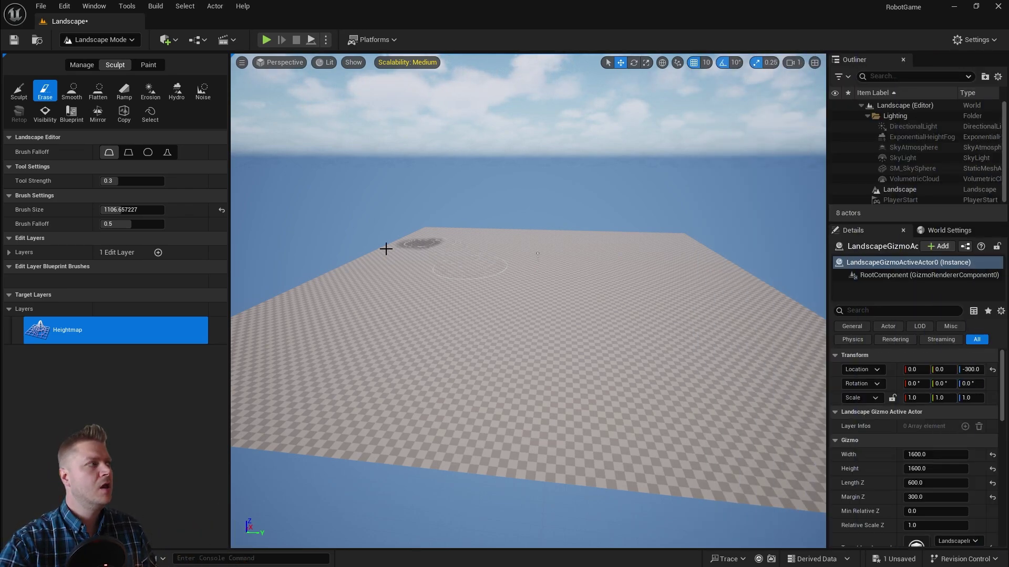
click(18, 90)
mouse_move(500, 316)
mouse_down()
mouse_move(576, 324)
mouse_move(495, 300)
mouse_up()
Raise a tall mound with the Circle brush, then erase the hill back to ground level.
click(109, 153)
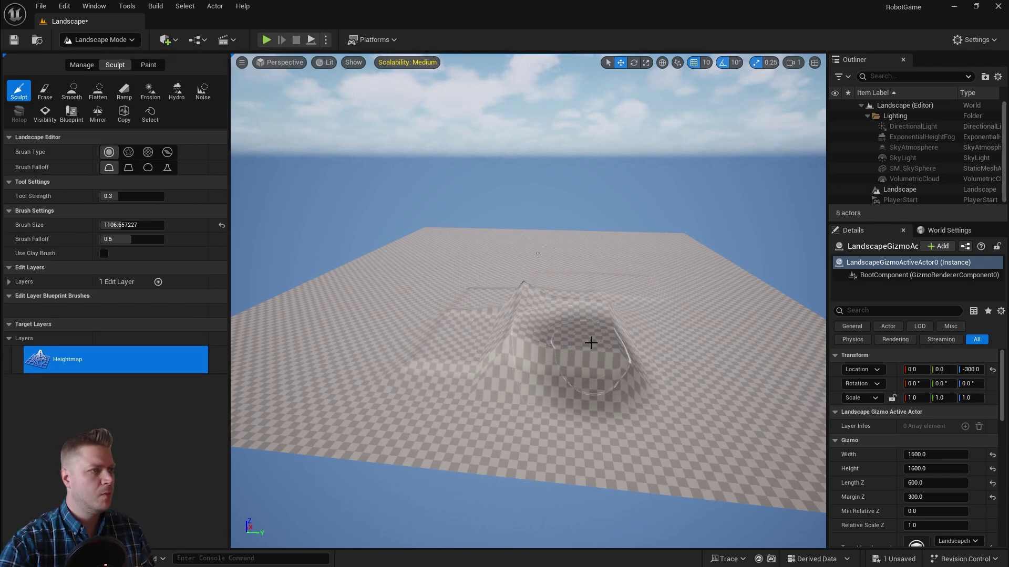
mouse_move(590, 342)
mouse_down()
mouse_move(556, 280)
mouse_move(582, 285)
mouse_move(484, 316)
mouse_move(530, 280)
mouse_move(497, 279)
mouse_move(562, 301)
mouse_move(560, 276)
mouse_move(527, 271)
mouse_move(607, 272)
mouse_move(588, 280)
mouse_move(549, 269)
mouse_up()
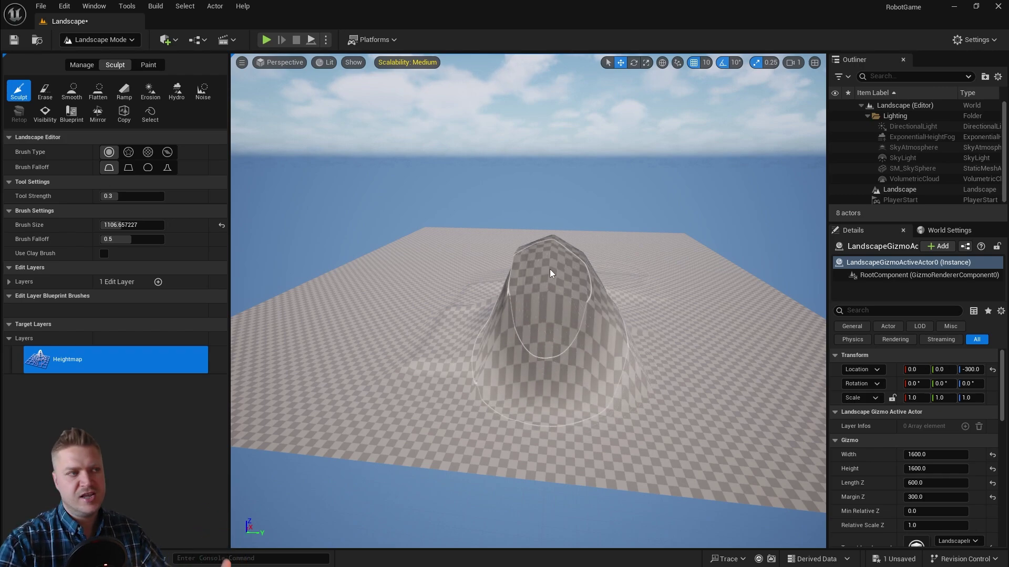
click(45, 90)
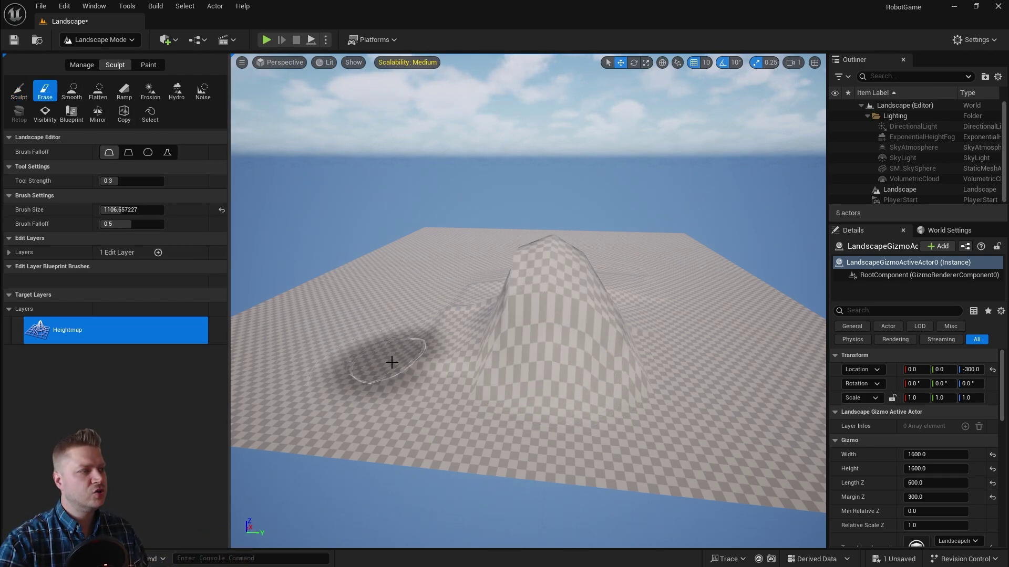
mouse_move(552, 395)
mouse_down()
mouse_move(525, 370)
mouse_move(636, 372)
mouse_move(488, 290)
mouse_move(555, 268)
mouse_move(567, 287)
mouse_move(634, 285)
mouse_move(489, 291)
mouse_up()
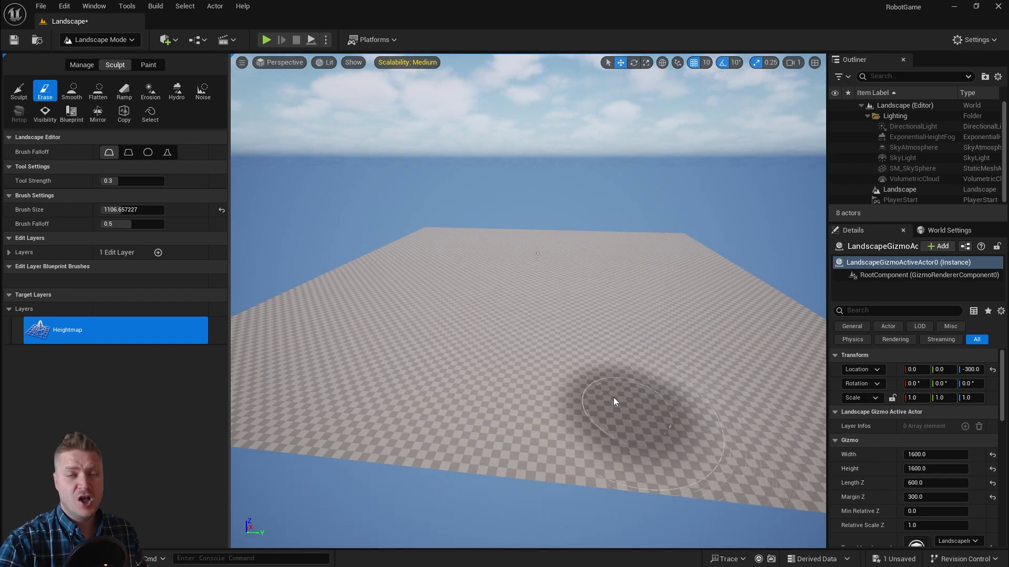
Sculpt a textured hill across the centre using the Alpha brush type.
click(12, 90)
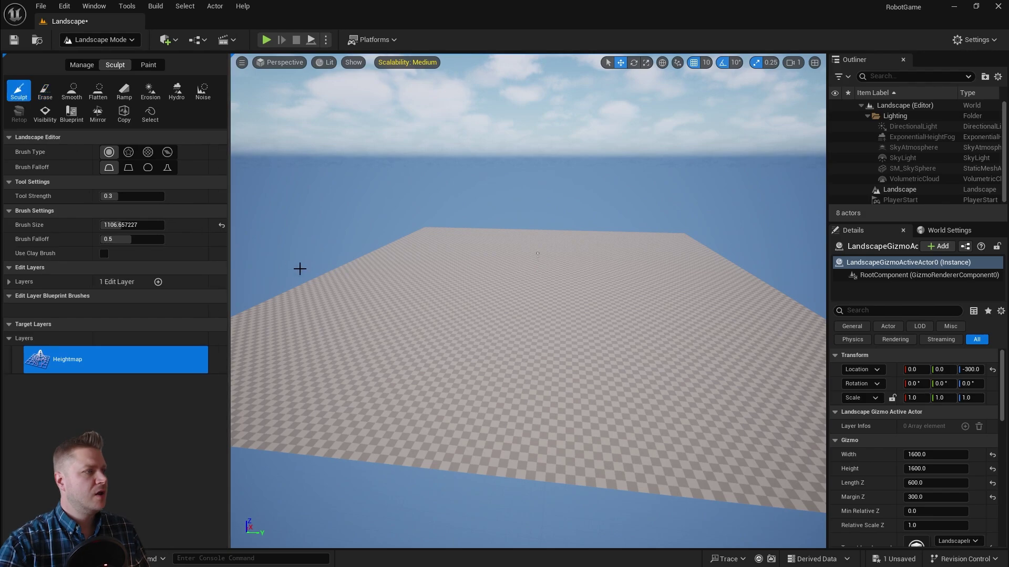
click(128, 152)
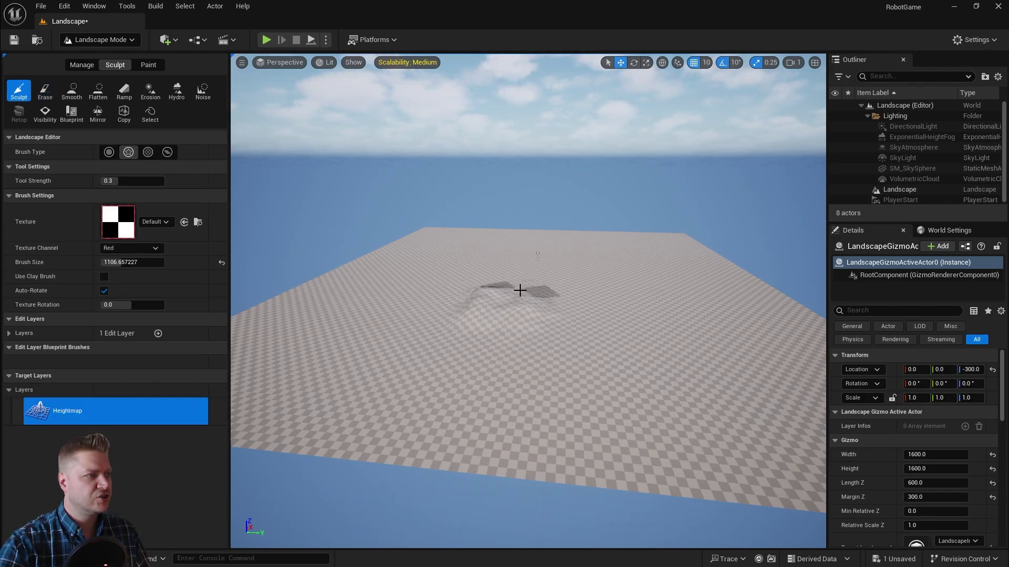
mouse_move(521, 278)
mouse_down()
mouse_move(467, 314)
mouse_move(554, 349)
mouse_move(565, 329)
mouse_move(625, 329)
mouse_up()
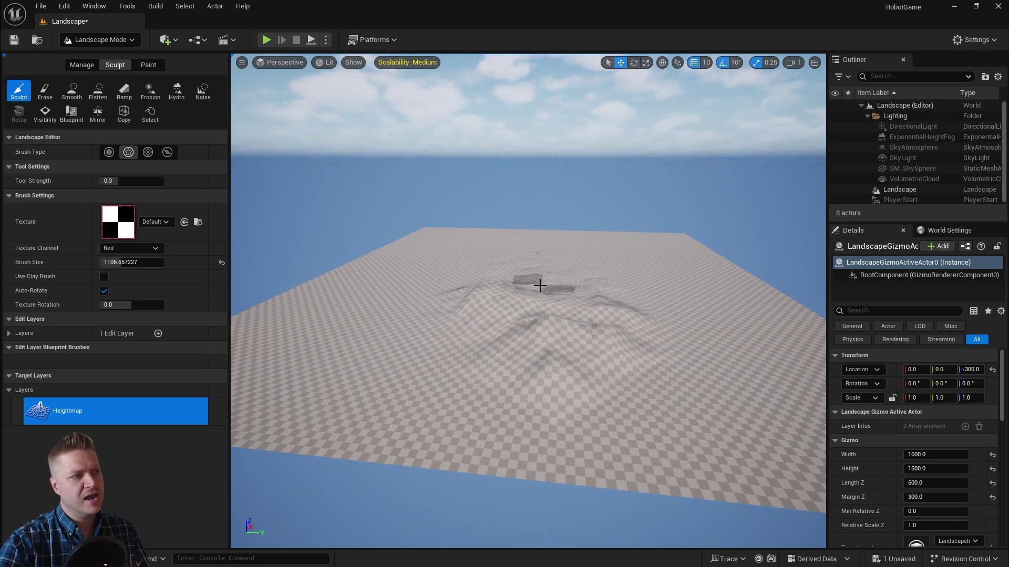
Smooth the hill's jagged ridges with the Smooth tool, then undo the smoothing.
click(72, 90)
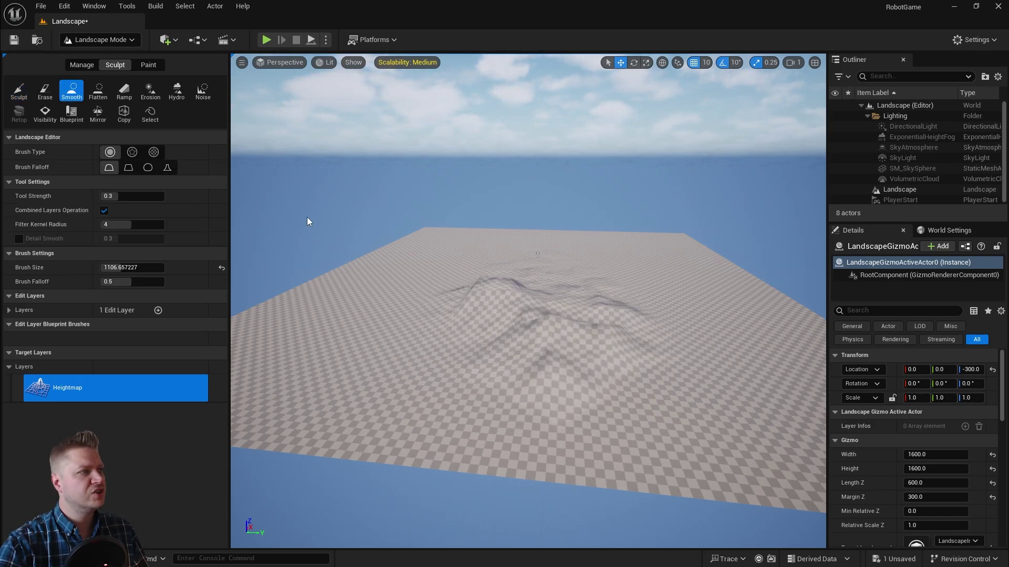
mouse_move(642, 378)
mouse_down()
mouse_move(475, 327)
mouse_move(639, 339)
mouse_move(416, 309)
mouse_move(642, 324)
mouse_move(480, 300)
mouse_move(600, 304)
mouse_move(493, 276)
mouse_up()
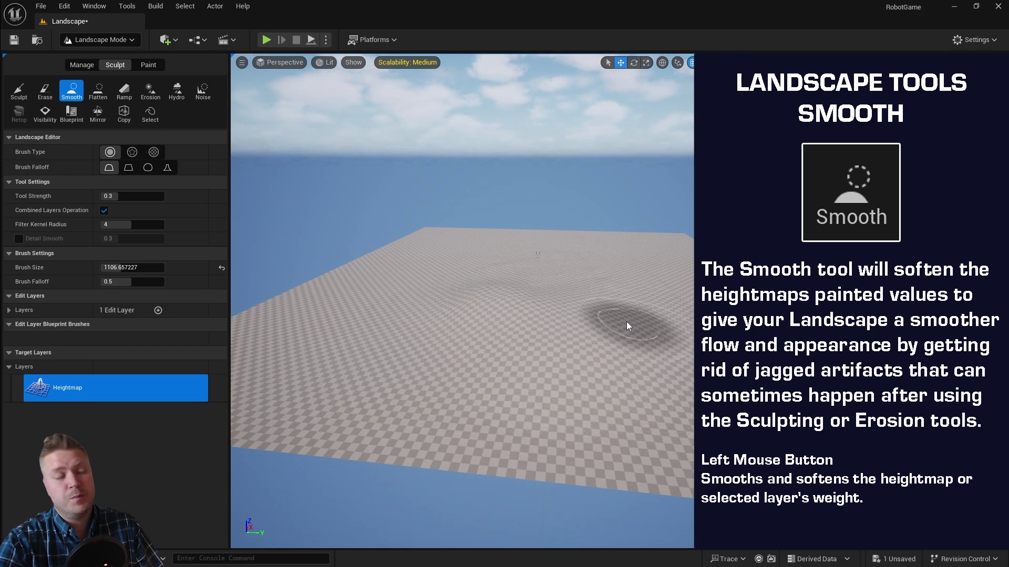
key(ctrl+z)
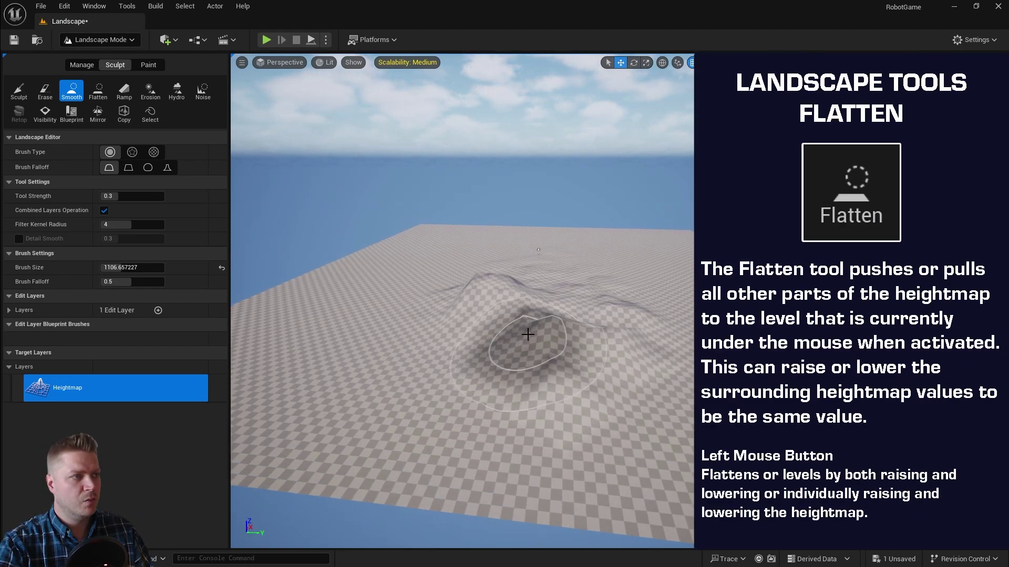
Level the ridged hill into flat areas with the Flatten tool.
click(99, 90)
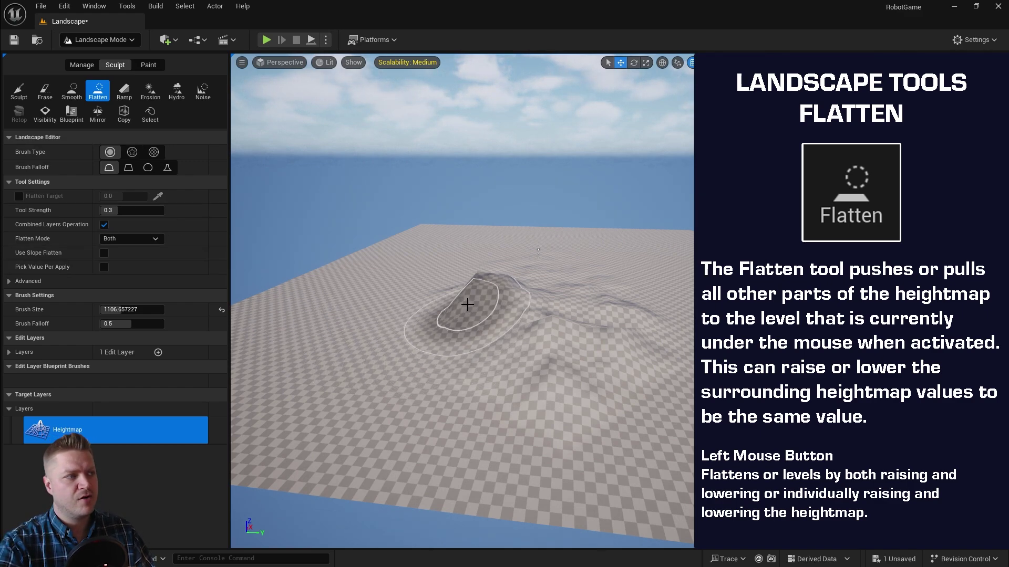
mouse_move(467, 304)
mouse_down()
mouse_move(356, 306)
mouse_move(359, 321)
mouse_move(380, 333)
mouse_move(453, 348)
mouse_move(392, 311)
mouse_up()
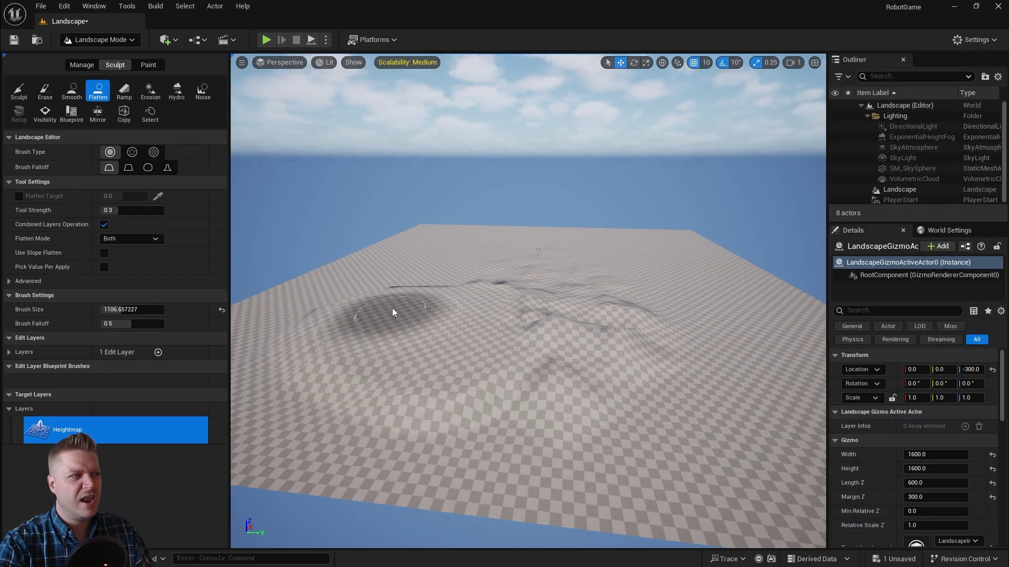
mouse_move(408, 274)
mouse_down()
mouse_move(372, 295)
mouse_move(603, 376)
mouse_move(506, 372)
mouse_move(553, 321)
mouse_move(450, 343)
mouse_up()
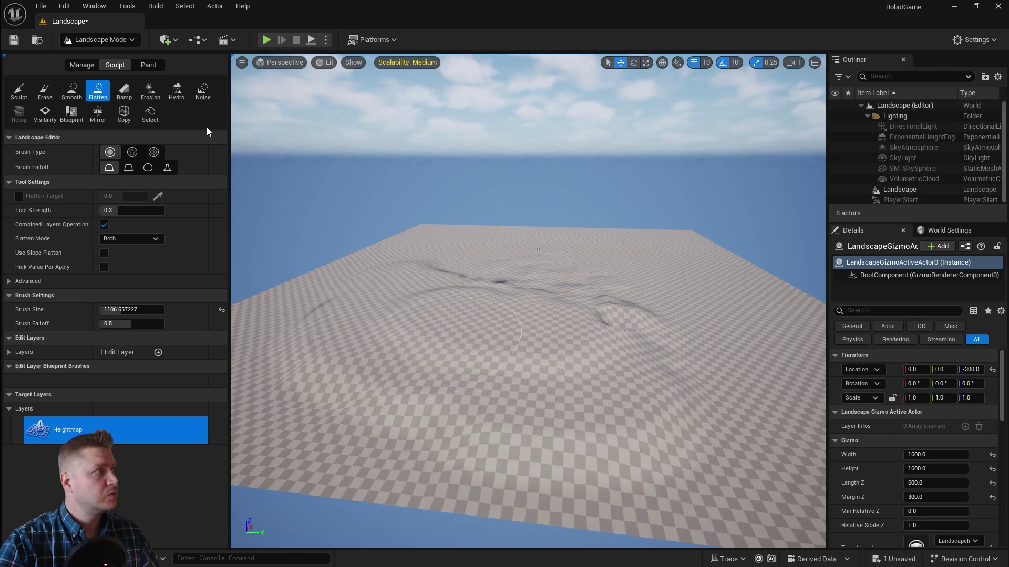
Place two Ramp points, raise the second one higher, and apply the ramp between them.
click(125, 90)
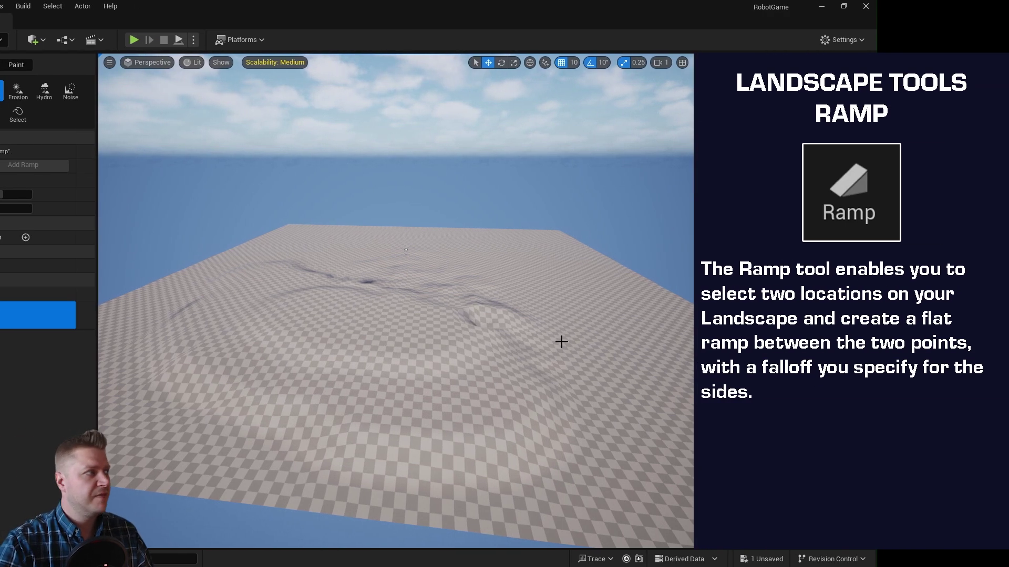
click(541, 261)
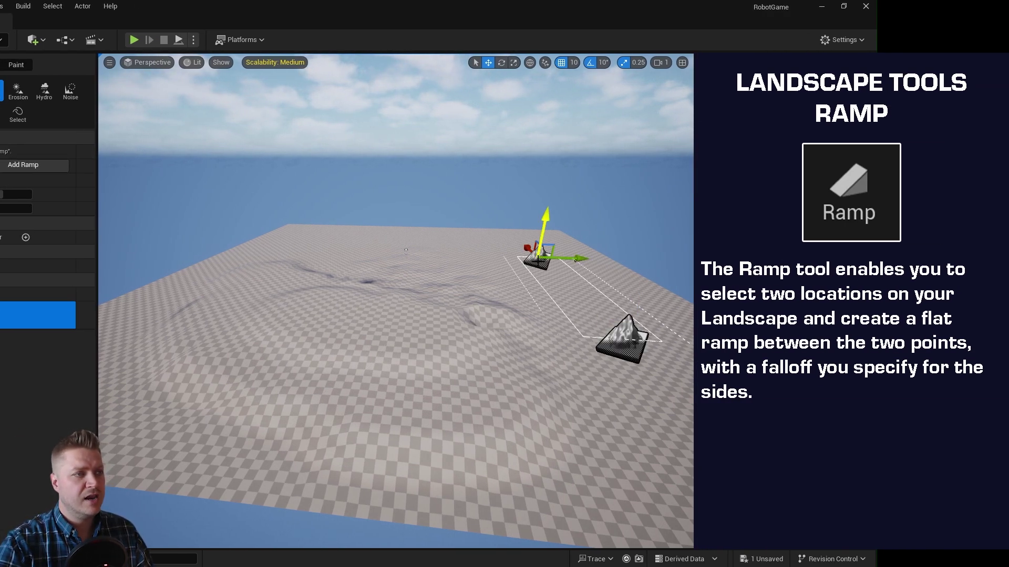
drag(548, 217, 558, 166)
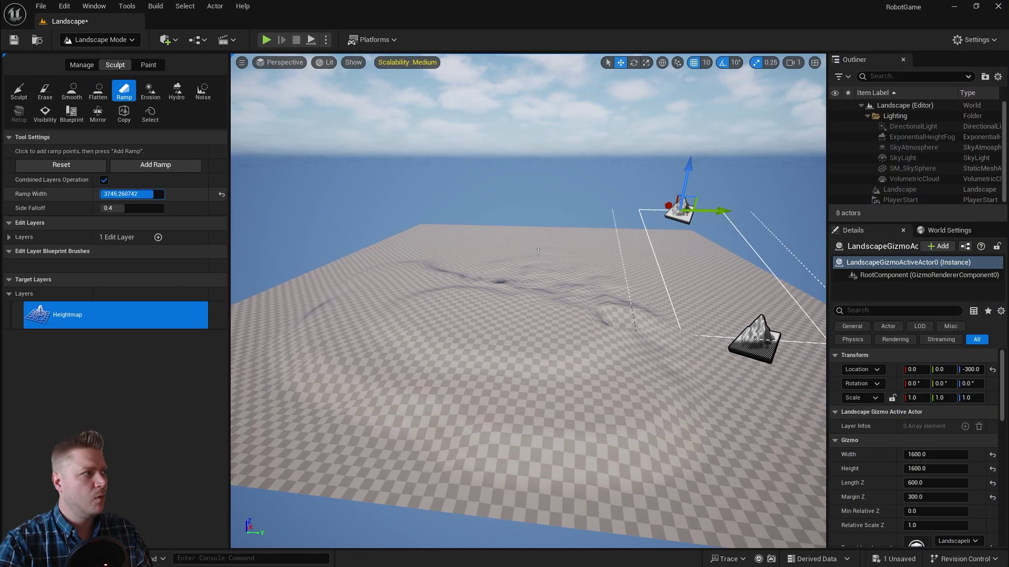
click(193, 165)
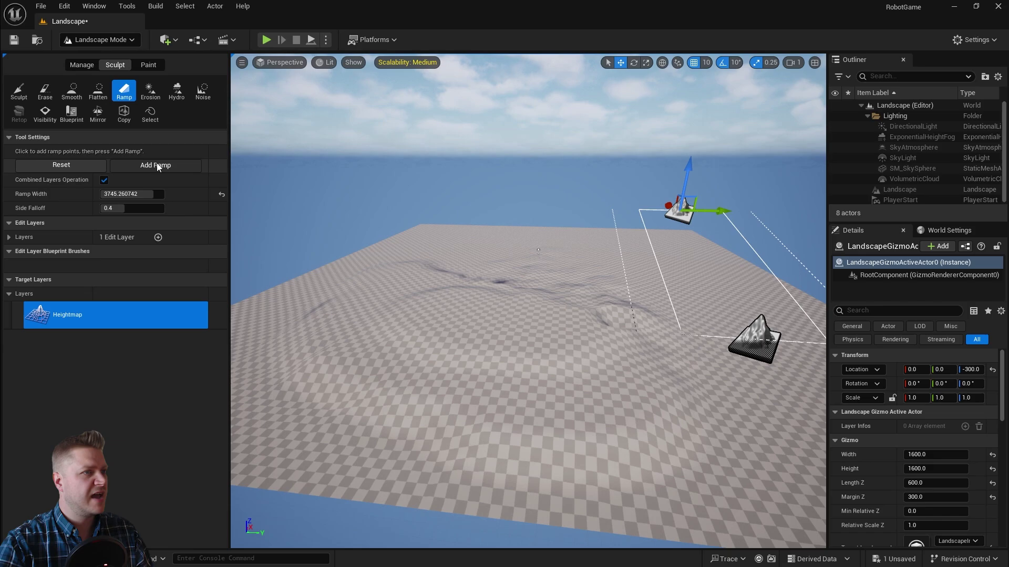
Orbit to view the new ramp side-on, then undo the applied ramp.
right_drag(644, 305, 643, 306)
right_drag(549, 326, 549, 326)
key(ctrl+z)
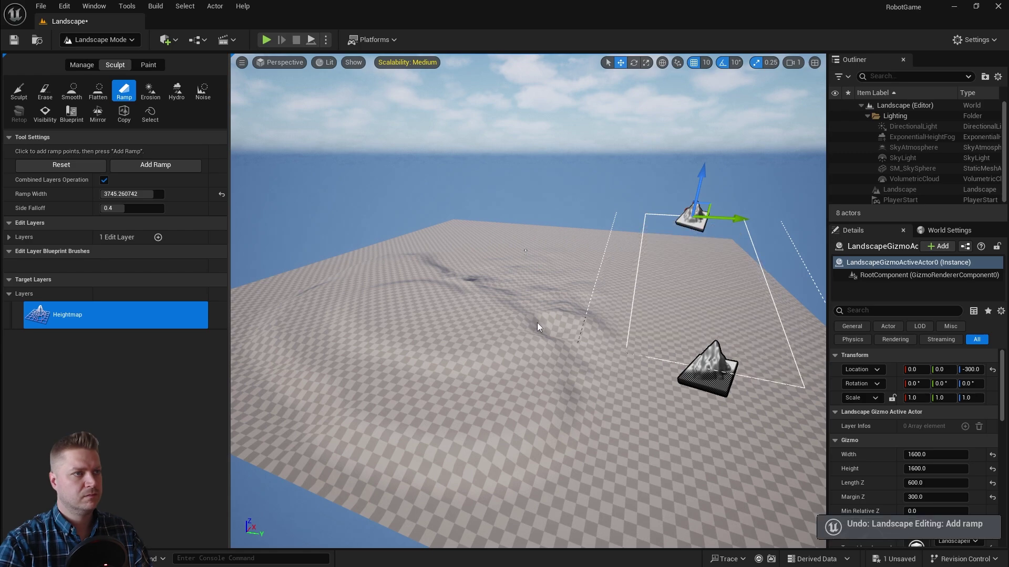
Erode the landscape with the Erosion tool, then undo the erosion edit.
click(151, 93)
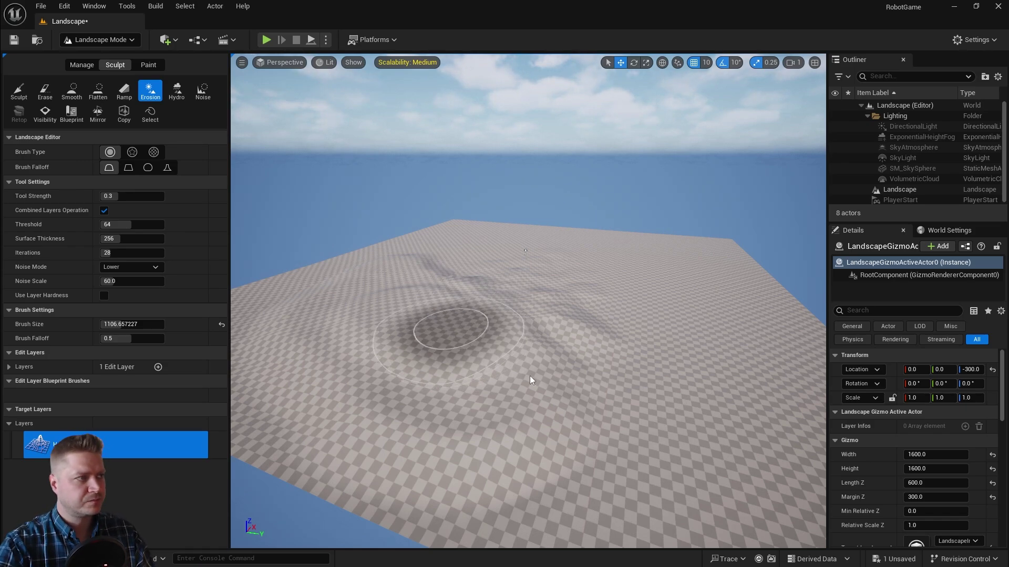
key(ctrl+z)
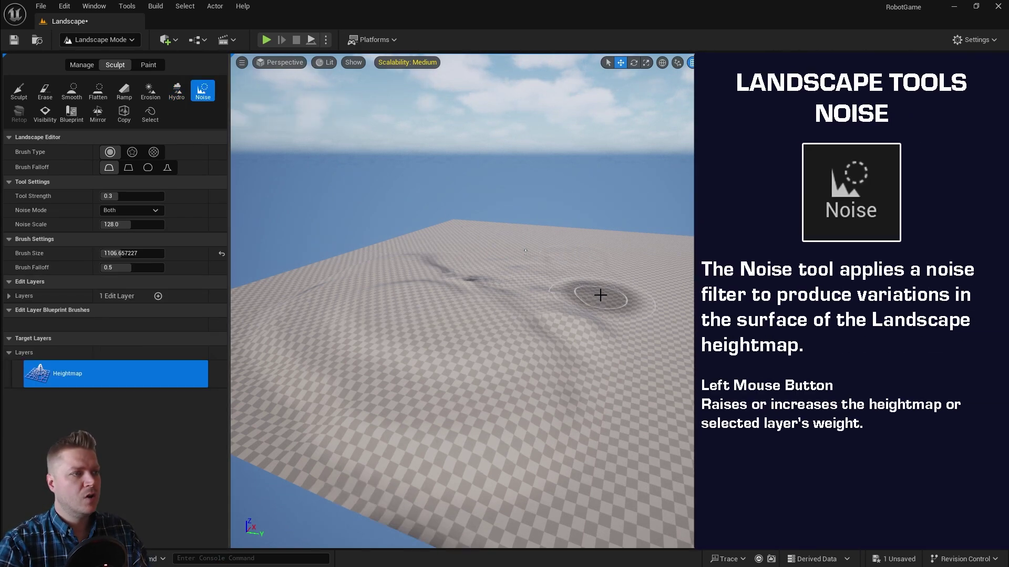
Enlarge the Noise brush to 2191.104004 and undo the painted noise bump.
key(bracketright)
key(bracketright)
key(bracketright)
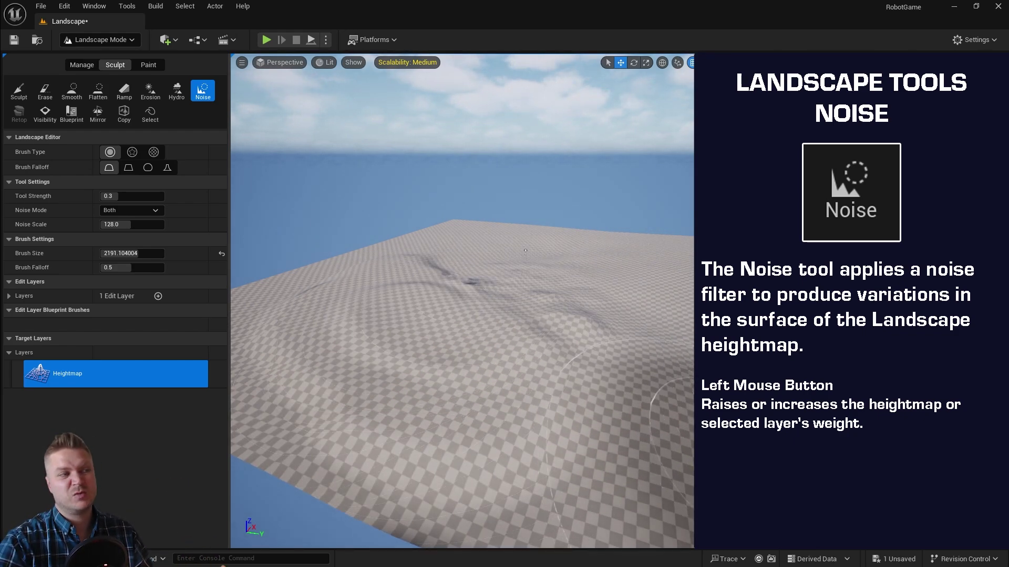
key(ctrl+z)
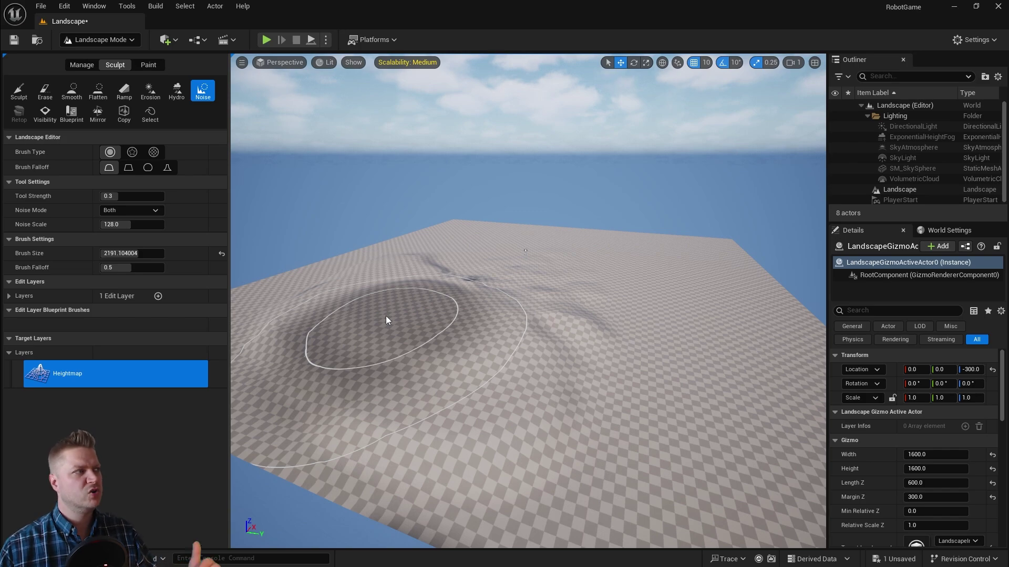
Undo the last noise bump, then erase the remaining sculpted bumps across the landscape.
key(ctrl+z)
click(44, 91)
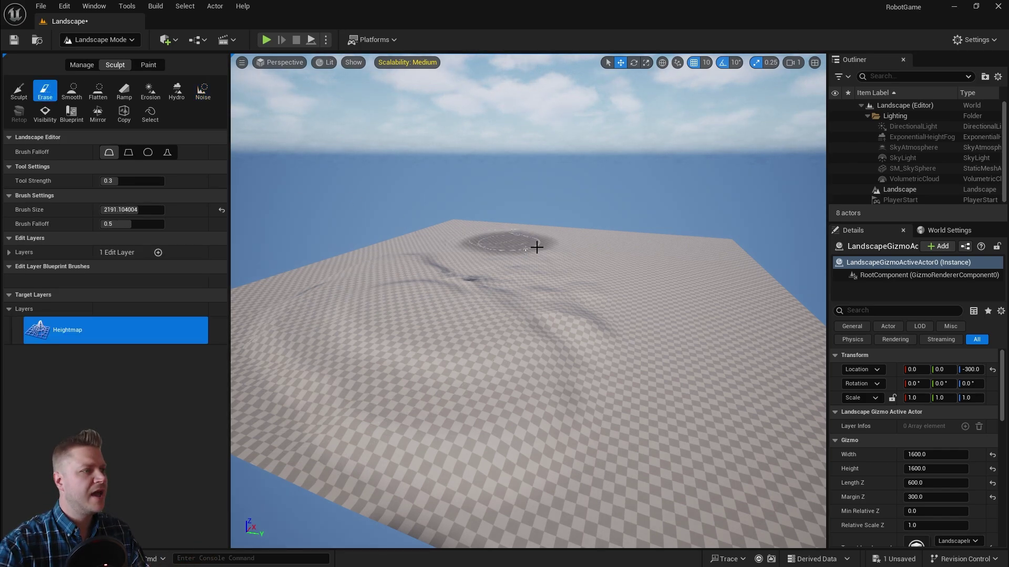
mouse_move(548, 296)
mouse_down()
mouse_move(559, 424)
mouse_move(360, 360)
mouse_move(562, 297)
mouse_move(399, 282)
mouse_move(480, 250)
mouse_move(648, 250)
mouse_move(764, 384)
mouse_up()
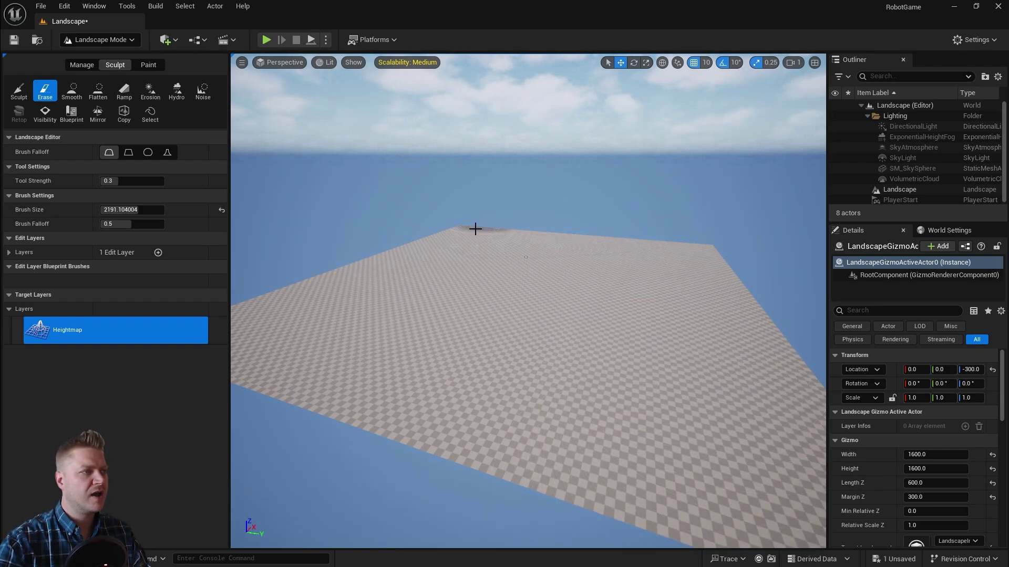